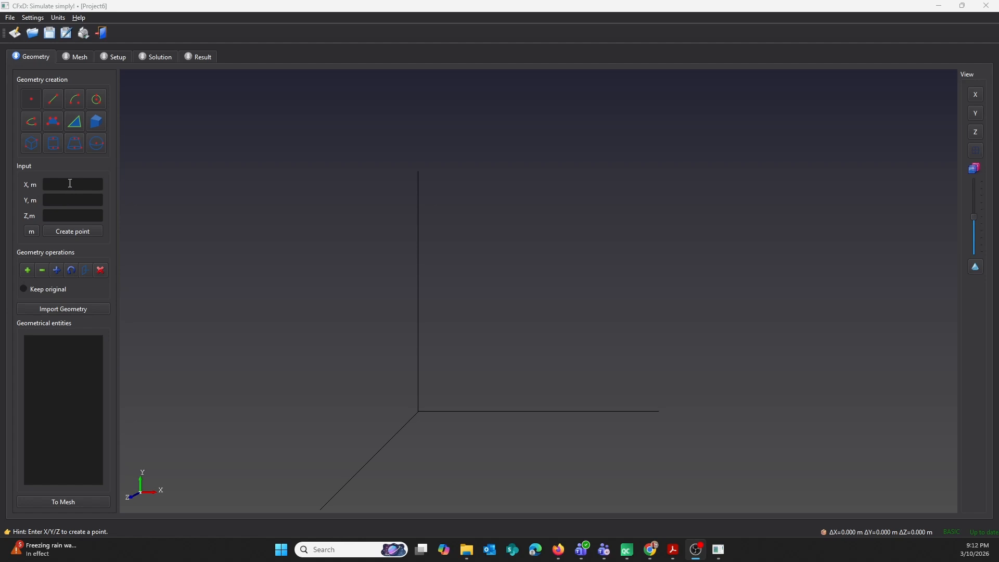
Create one point at the origin and another at X 3 m, Y 0, Z 0.
left_click(66, 232)
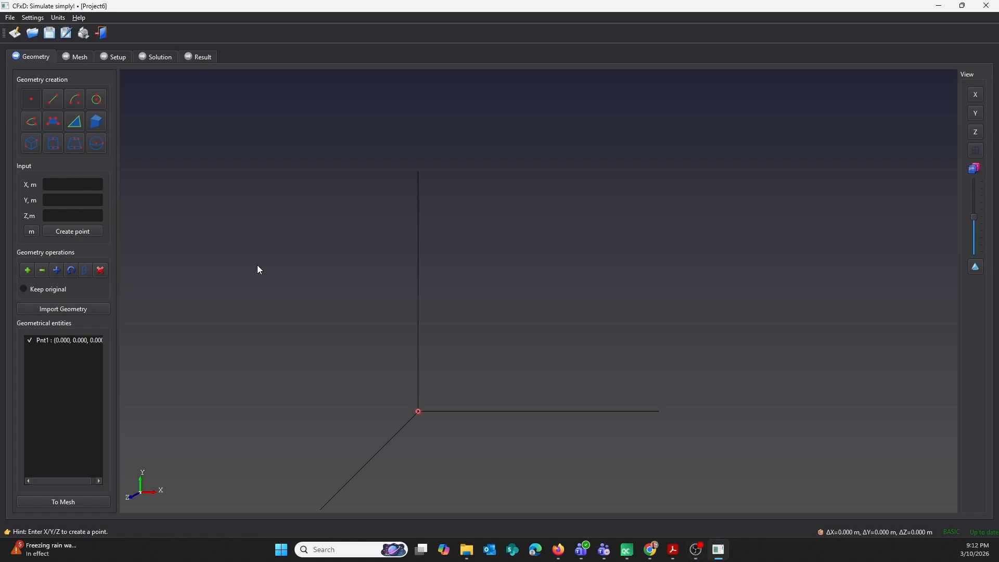
left_click(73, 186)
type("3")
left_click(76, 231)
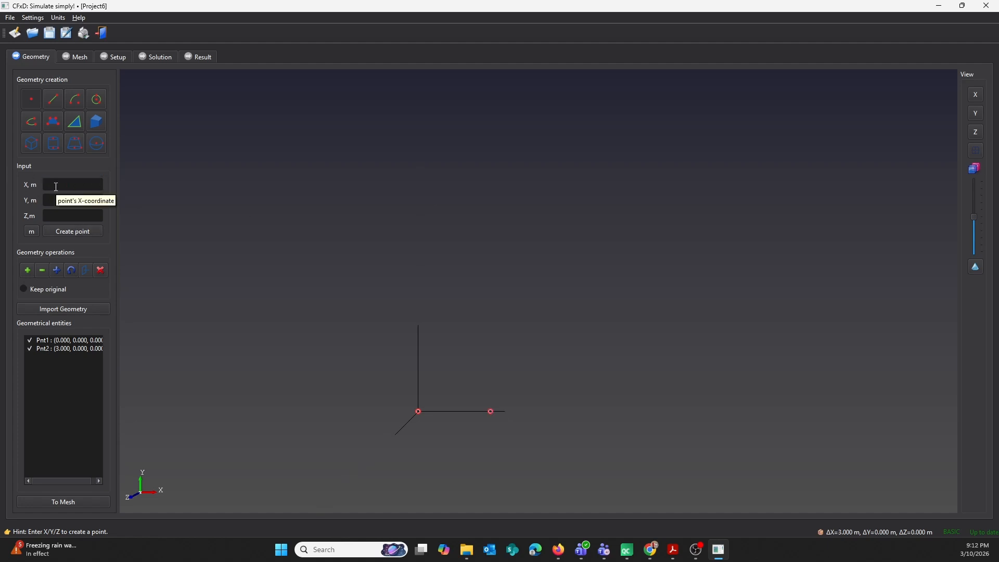
Create a point at X 3 m, Y 0.6 m, Z 0 as the bend's centre.
left_click(56, 186)
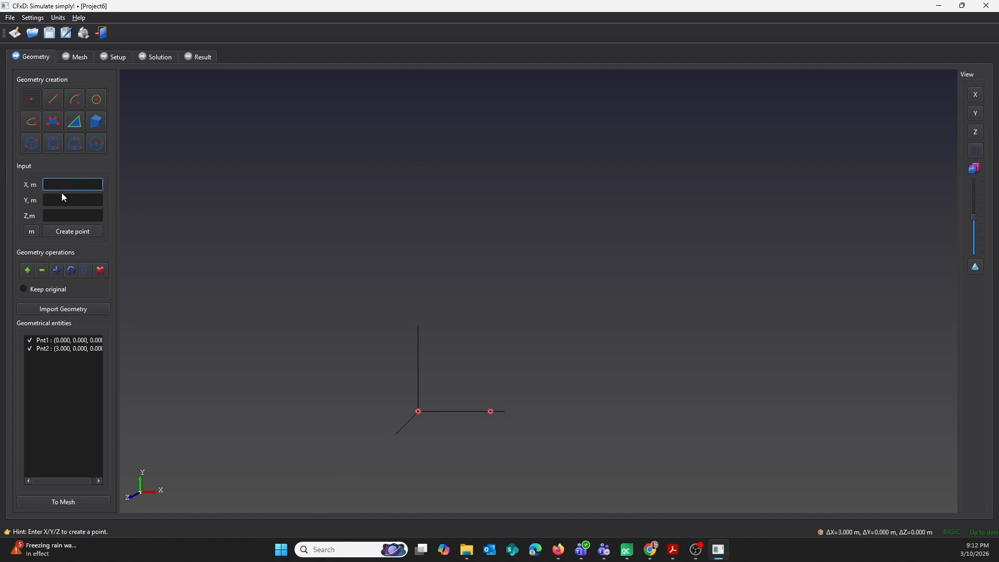
type("3")
left_click(65, 201)
type("1.6")
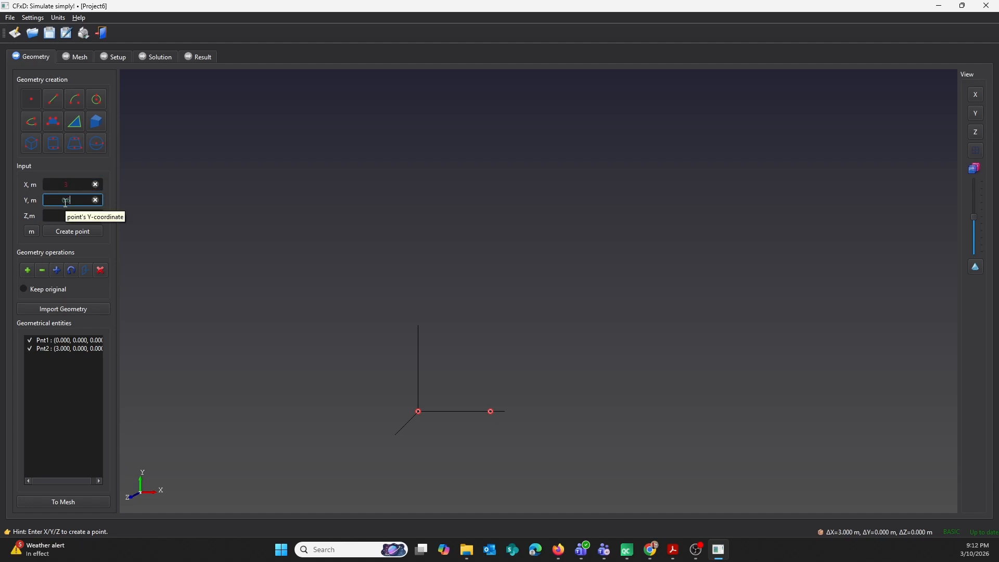
left_click(76, 229)
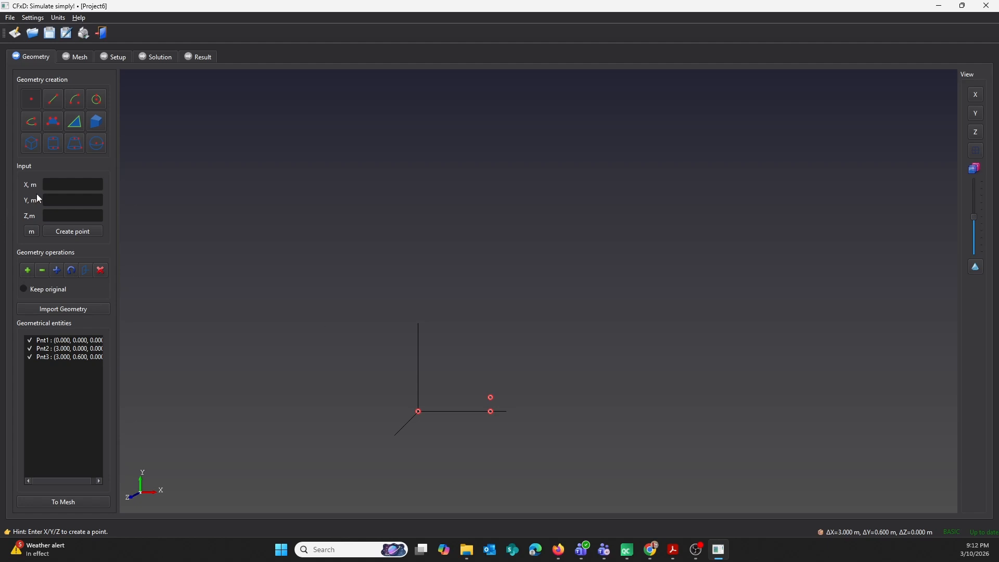
Create a point at X 3.6 m, Y 0.6 m, Z 0 for the end of the bend.
left_click(65, 185)
type("1")
key("Tab")
type("0.6")
left_click(76, 231)
Create a point at X 3.6 m, Y 6.6 m, Z 0 for the upper end of the pipe path.
left_click(78, 184)
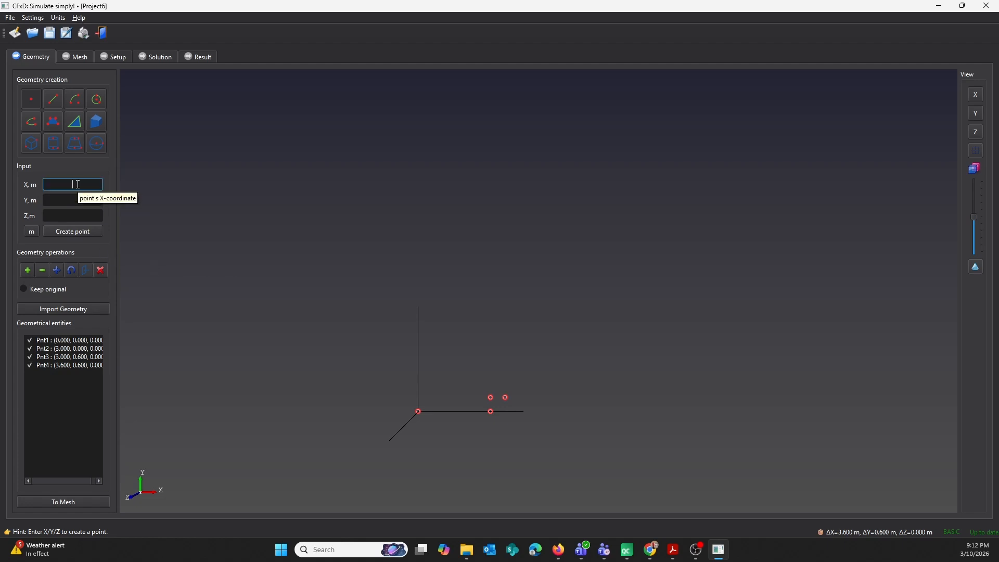
type("3.6")
left_click(60, 200)
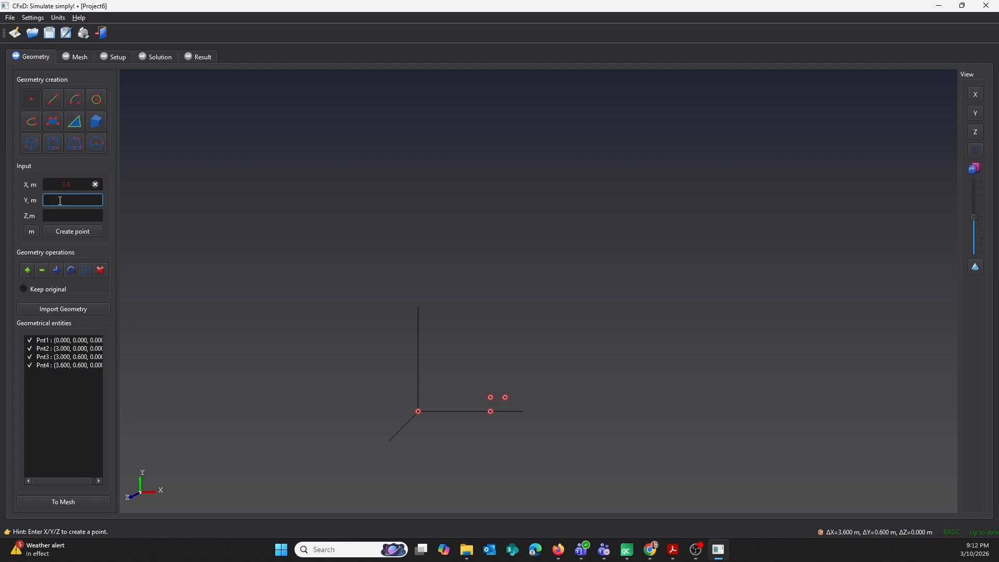
type("6.6")
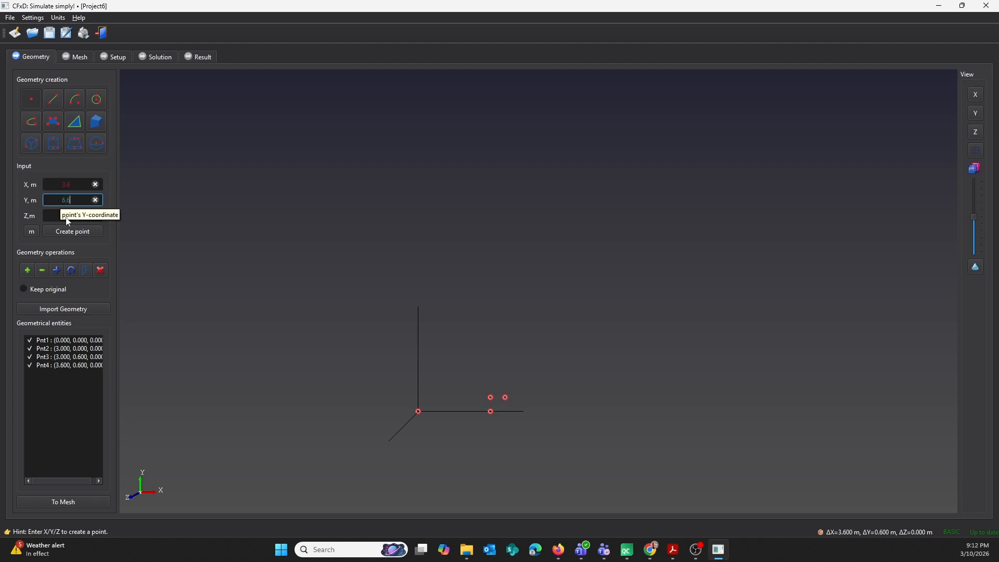
left_click(85, 231)
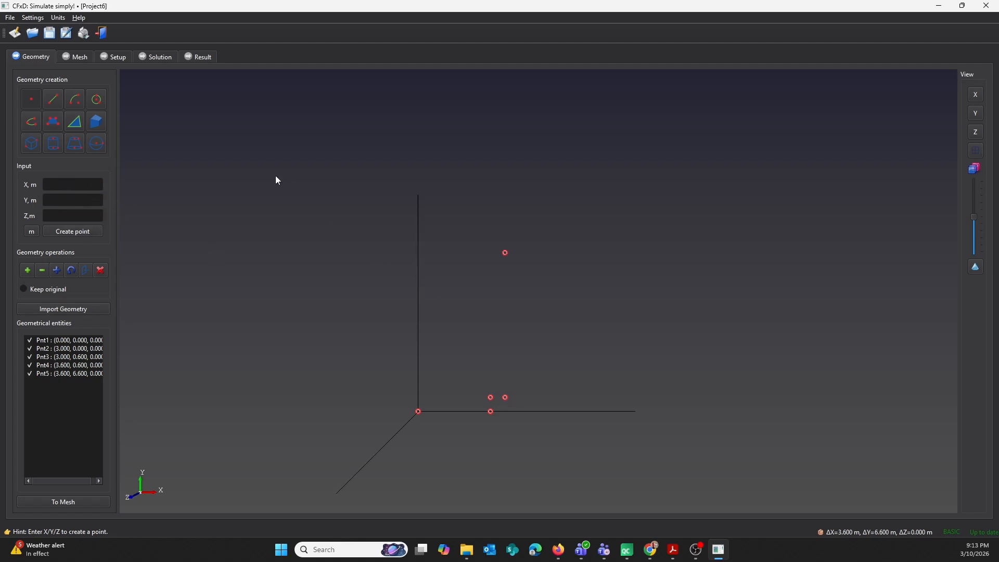
Draw a line from the origin to the 3 m point and a vertical line between the two points at X 3.6 m.
left_click(54, 102)
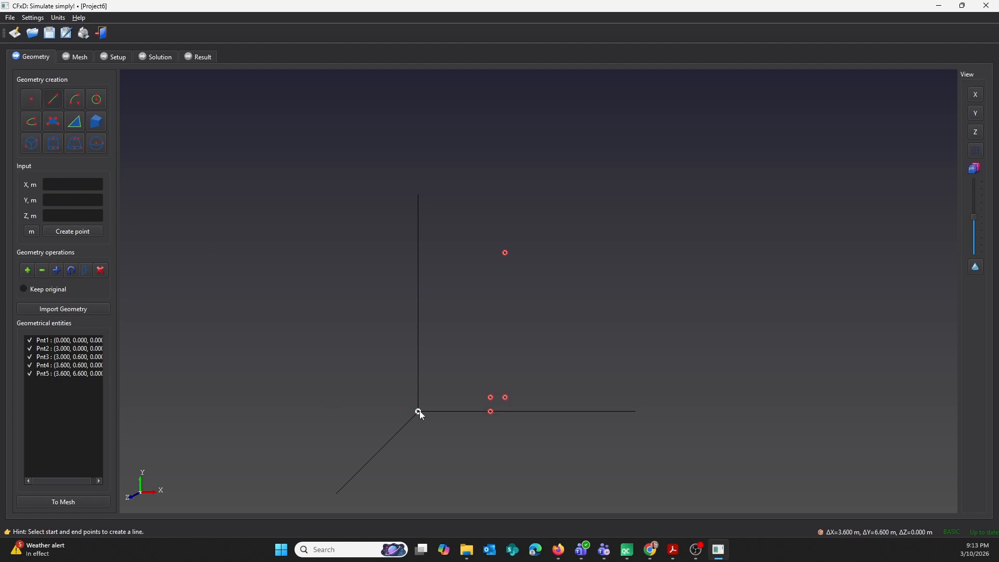
left_click(490, 411)
left_click(505, 397)
left_click(505, 253)
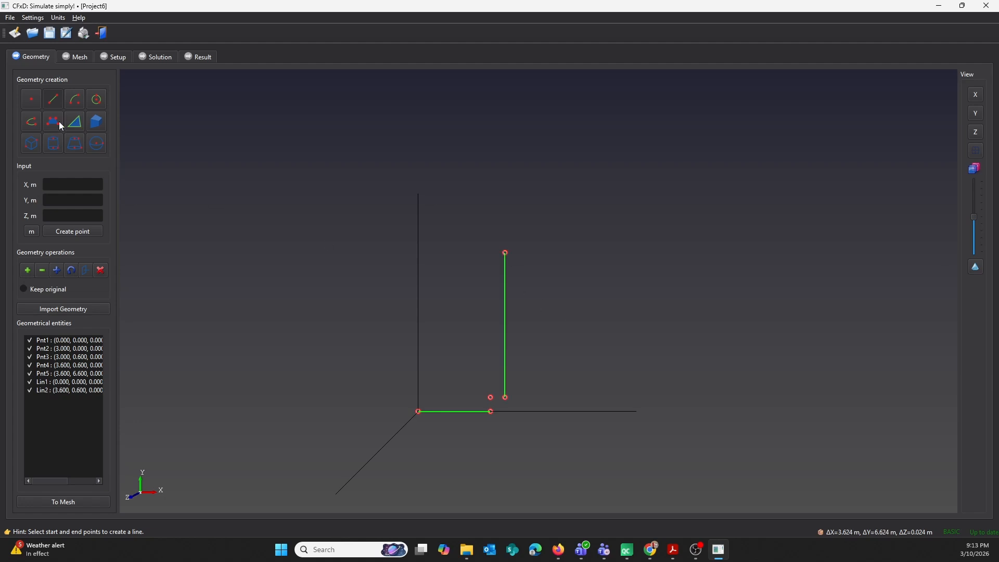
Connect the two lines with an arc centred on the point at X 3 m, Y 0.6 m.
left_click(76, 101)
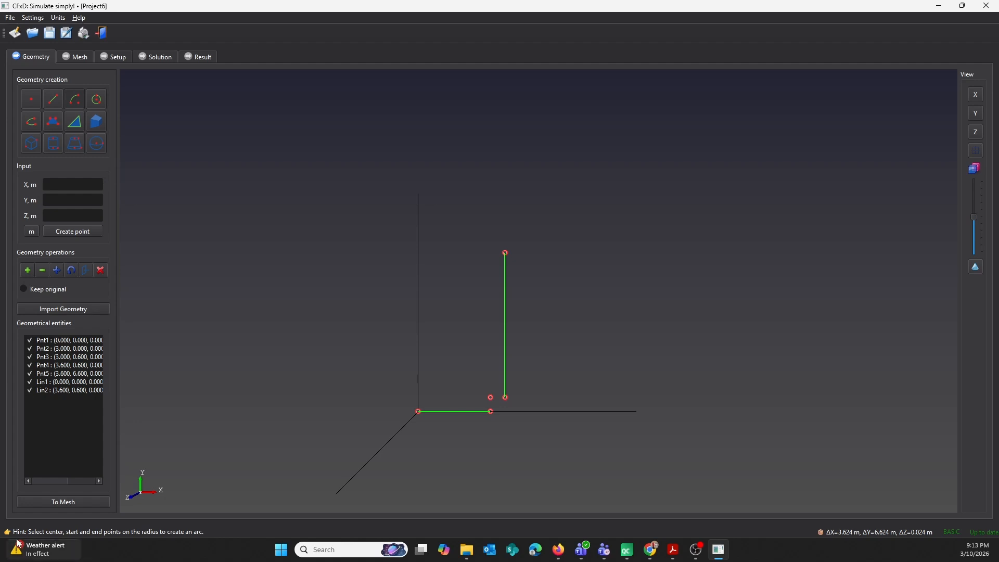
left_click(490, 398)
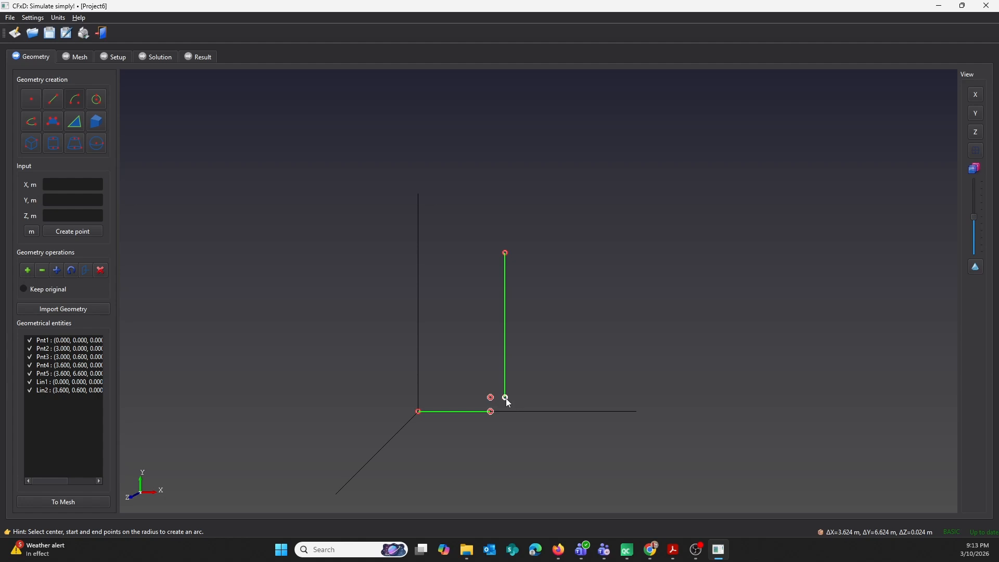
left_click(505, 398)
middle_click_drag(479, 417, 634, 361)
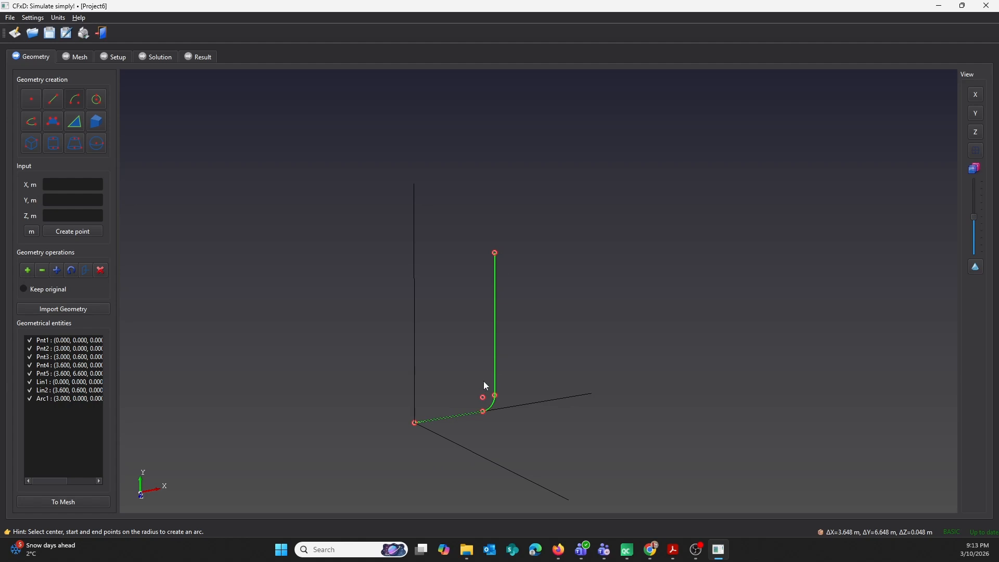
middle_click_drag(470, 379, 480, 326)
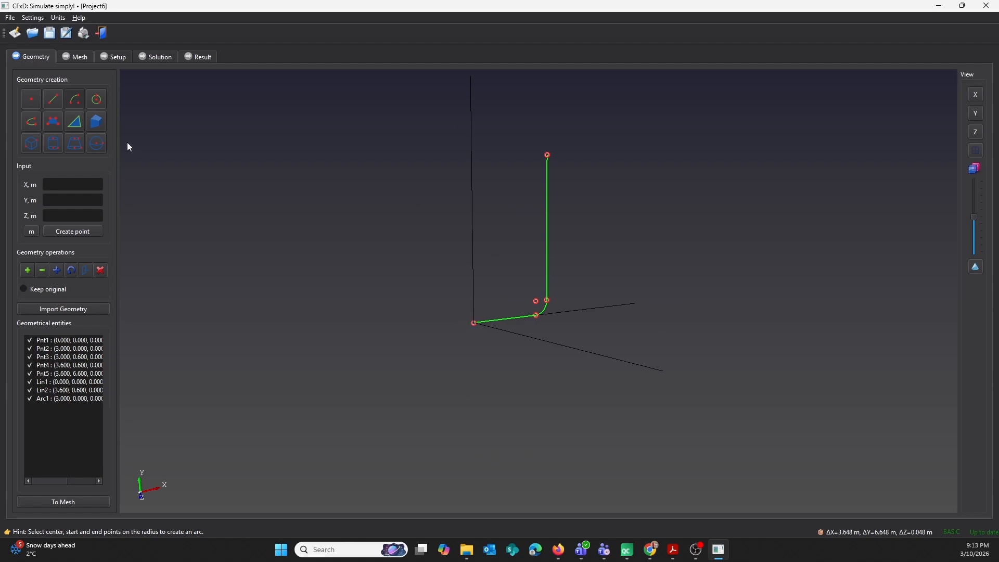
Create two radius points for the circle, one at Y 0.3 m and one at Z 0.3 m from the origin.
left_click(99, 105)
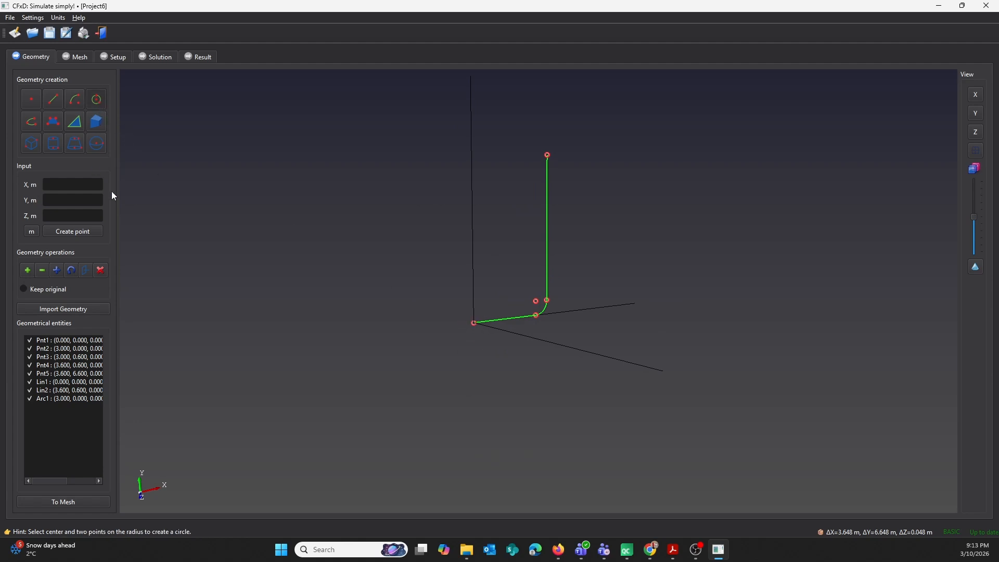
left_click(75, 198)
left_click(83, 229)
left_click(82, 215)
type("0.3")
left_click(76, 230)
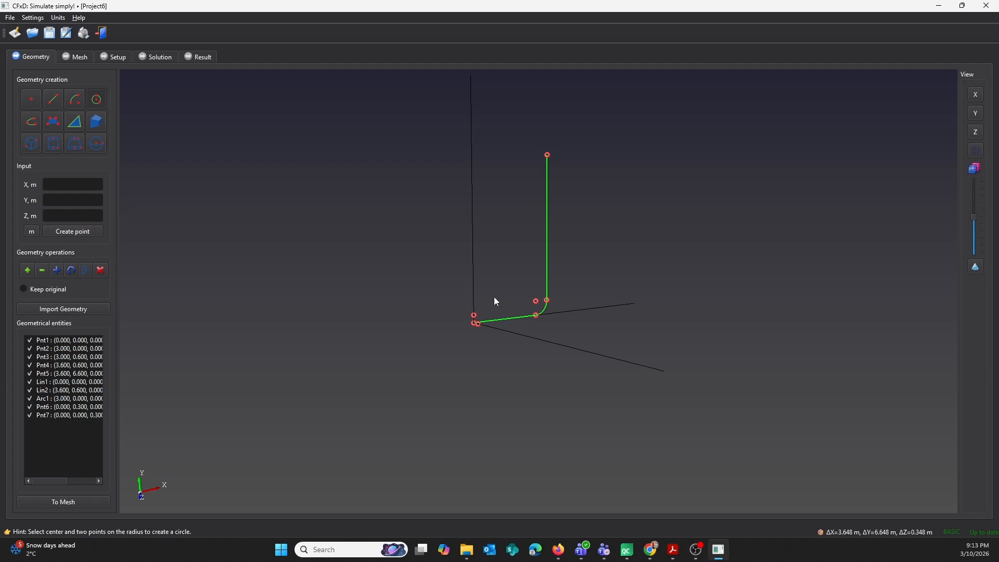
Draw a circle centred on the origin through the two 0.3 m points and create a surface from it.
scroll(491, 308, "up", 5)
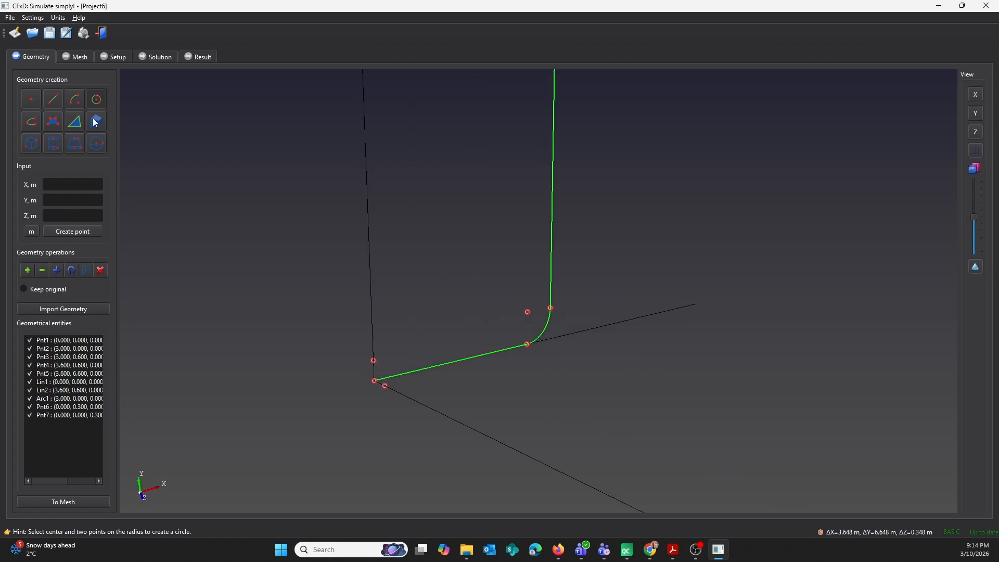
left_click(374, 360)
left_click(385, 387)
left_click_drag(414, 334, 440, 324)
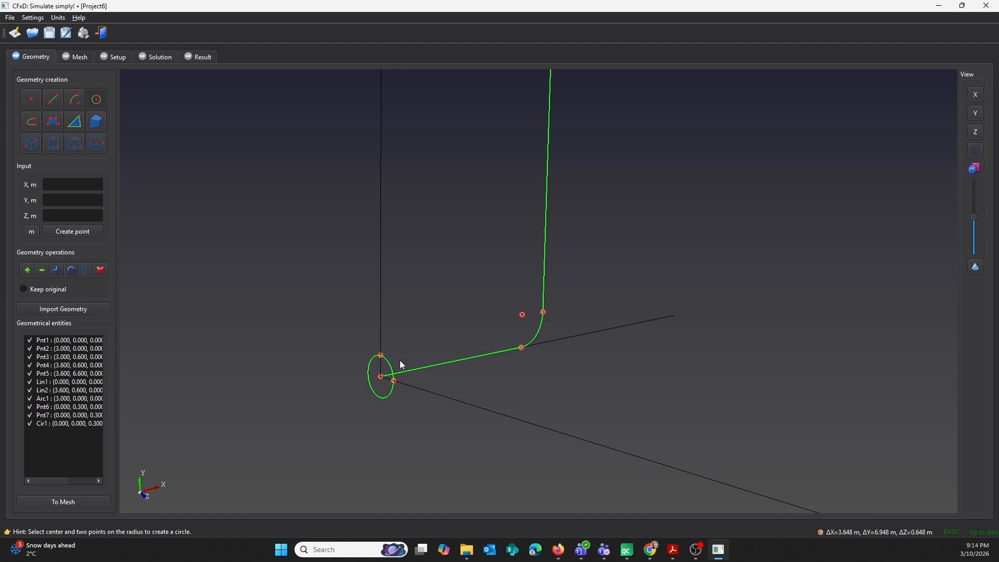
left_click(79, 122)
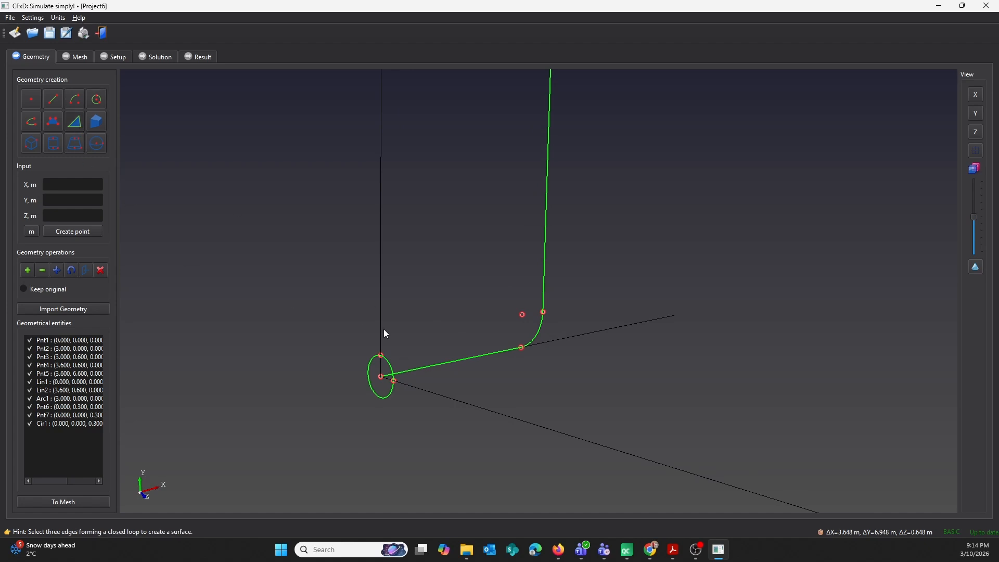
left_click(392, 360)
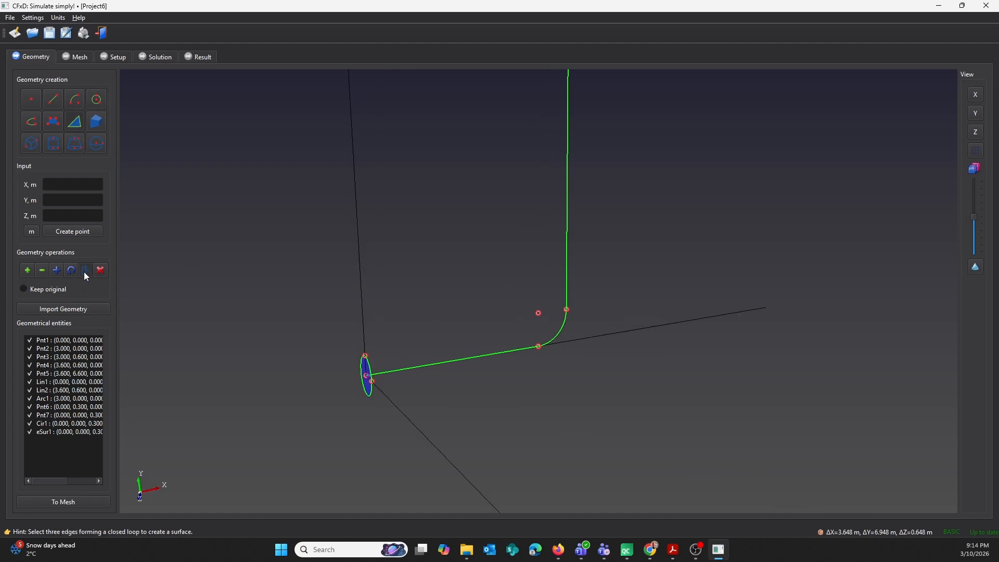
Pull the circular surface along the horizontal line to form the first pipe body.
left_click(85, 271)
left_click(366, 371)
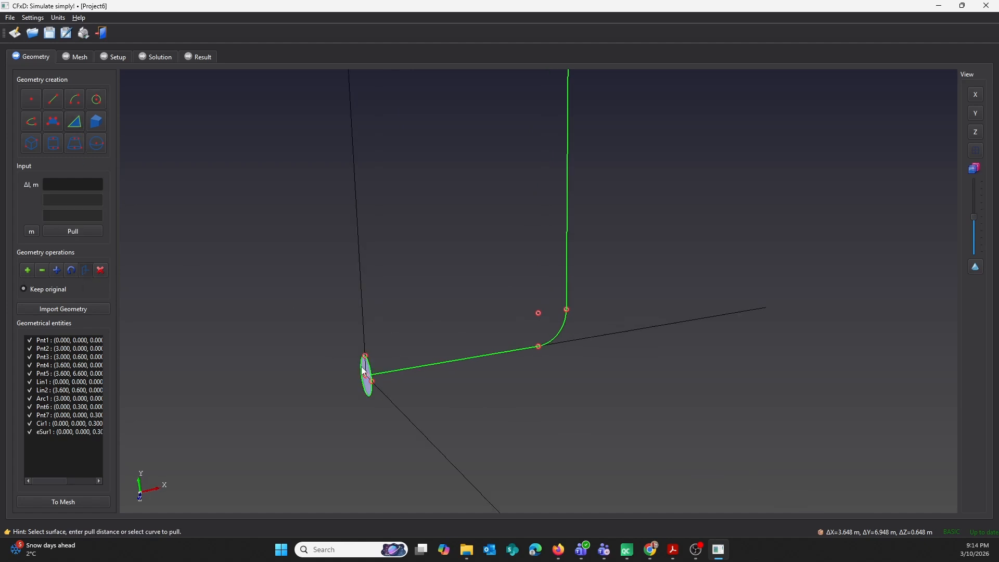
left_click(425, 366)
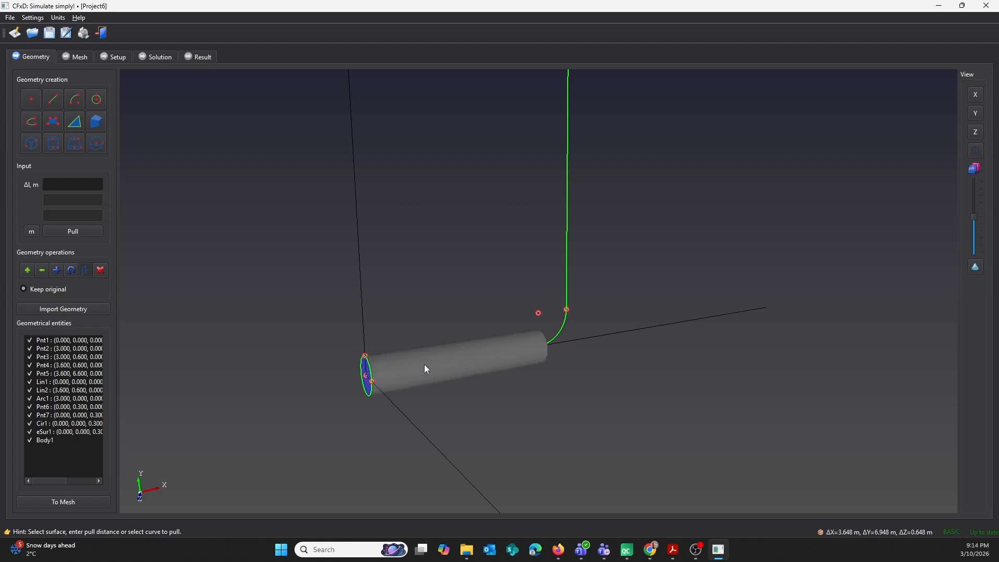
Pull the pipe's end face along the arc, and the resulting bend's end face along the vertical line.
middle_click_drag(639, 307, 417, 362)
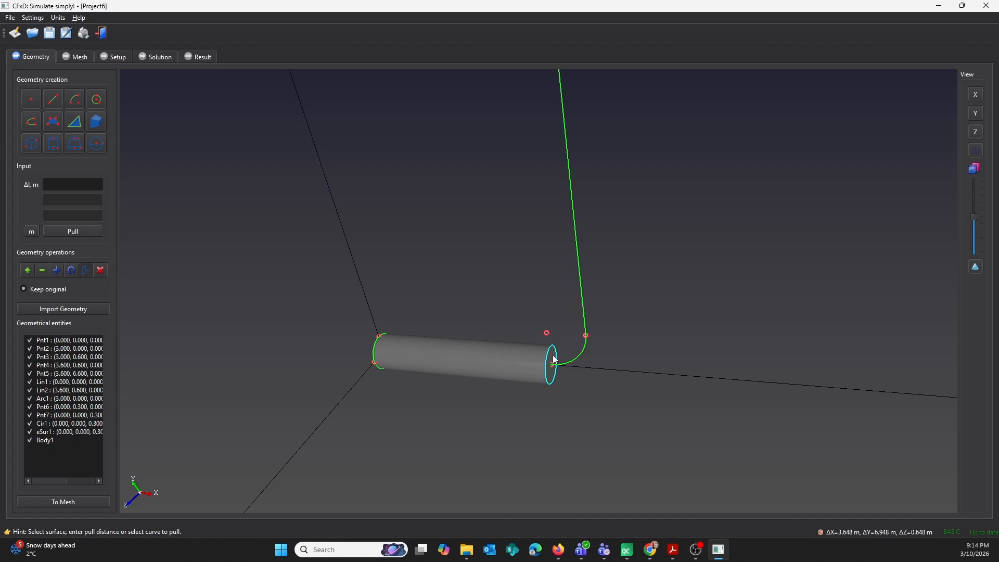
left_click(581, 359)
middle_click_drag(578, 354, 682, 252)
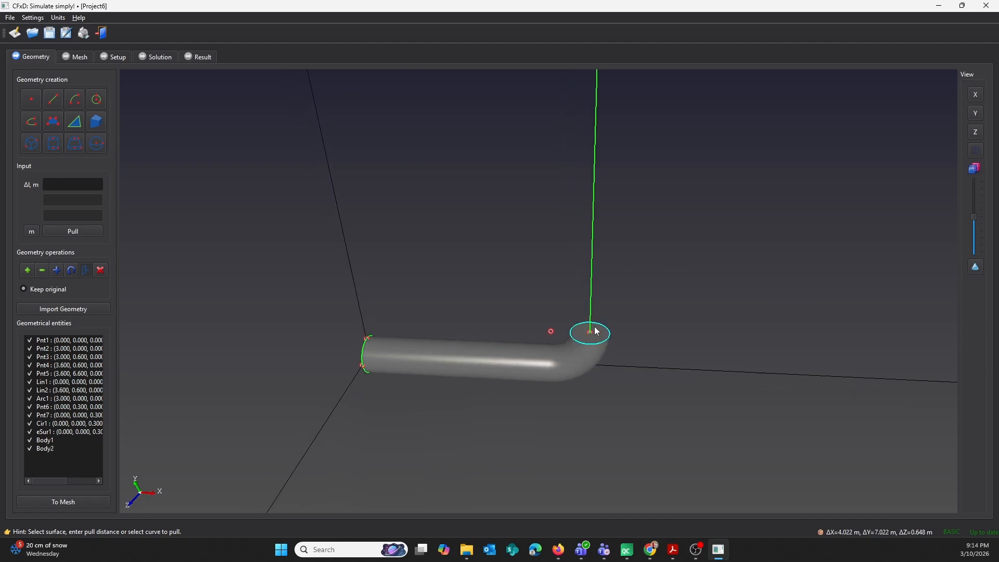
left_click(592, 257)
Hide the circular surface and its circle at the origin.
scroll(593, 258, "up", 2)
scroll(653, 259, "down", 5)
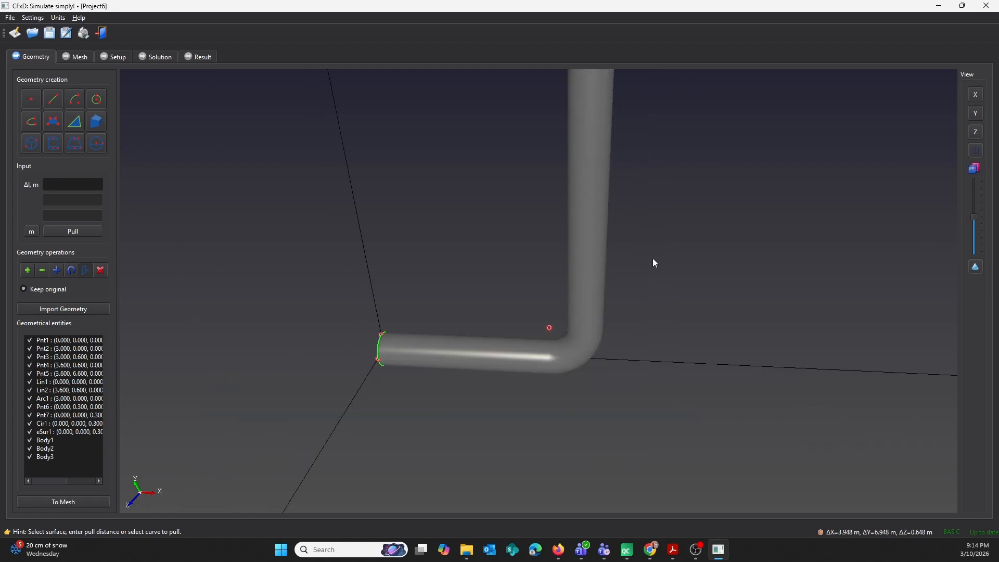
middle_click_drag(505, 228, 509, 271)
scroll(508, 270, "up", 2)
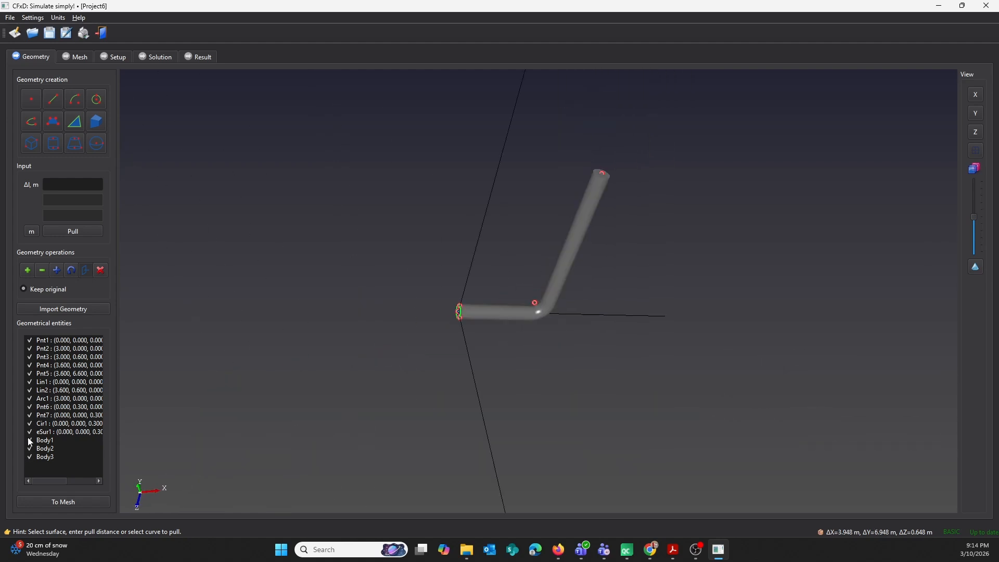
left_click(30, 432)
middle_click_drag(466, 260, 536, 255)
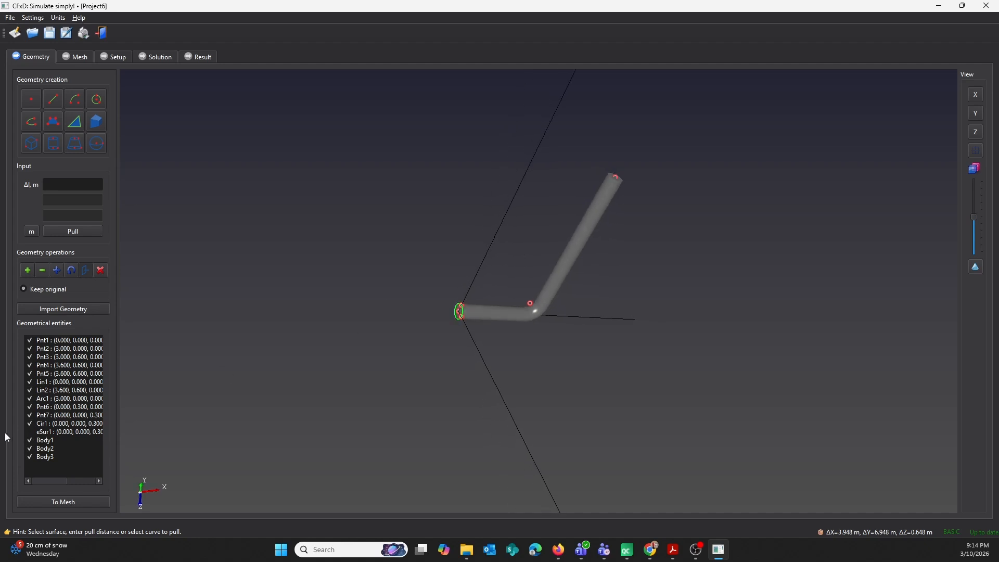
left_click(30, 423)
Combine the horizontal pipe, the bend and the vertical pipe into a single body.
left_click(27, 270)
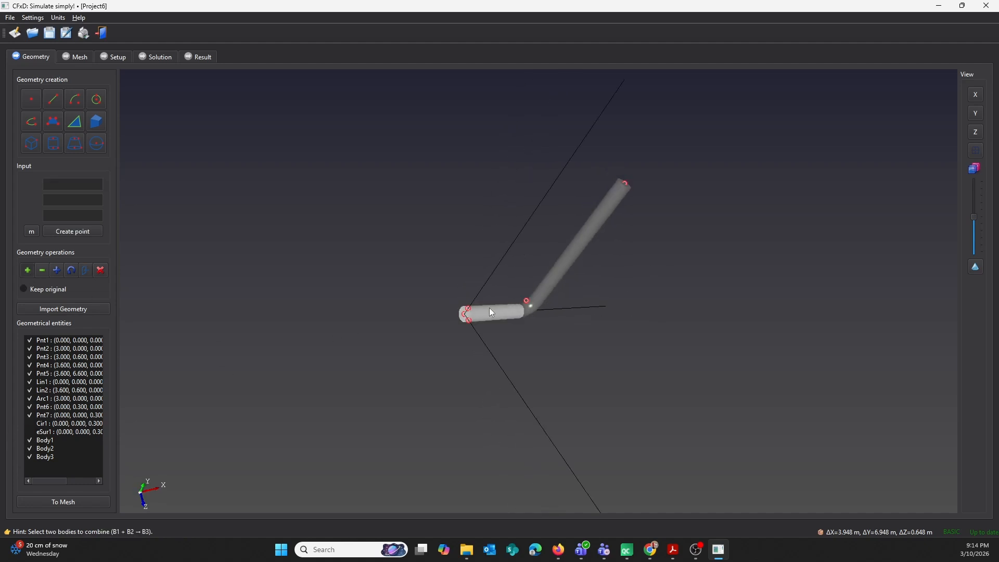
middle_click_drag(489, 282, 367, 295)
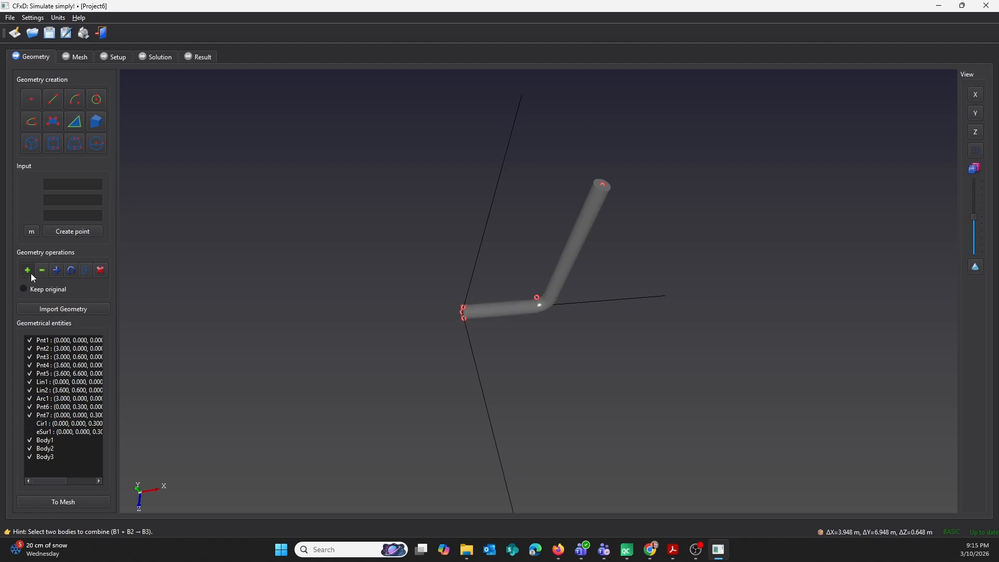
left_click(542, 307)
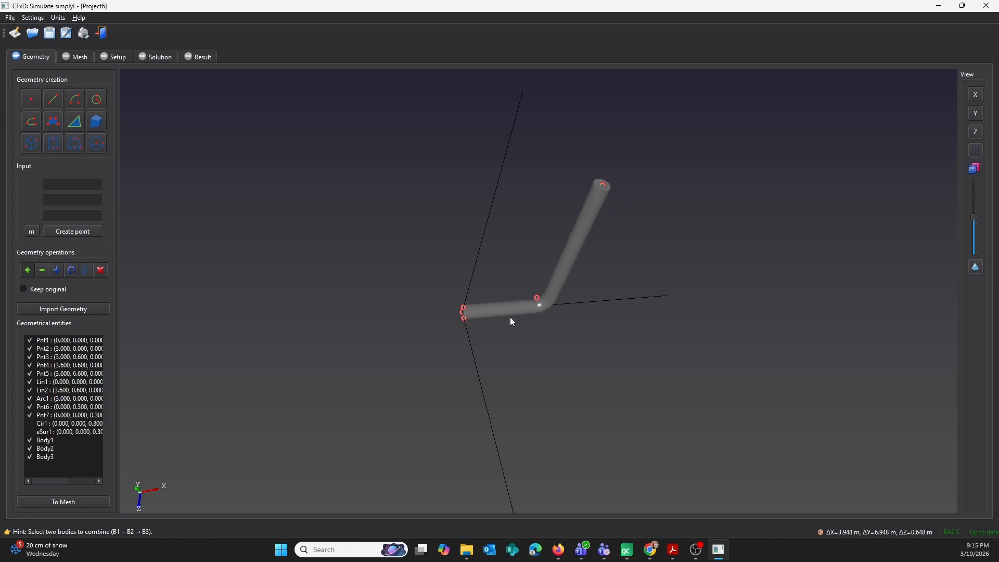
left_click(561, 270)
Name the pipe's end face at the origin "inlet".
middle_click_drag(524, 272, 491, 216)
middle_click_drag(510, 290, 585, 270)
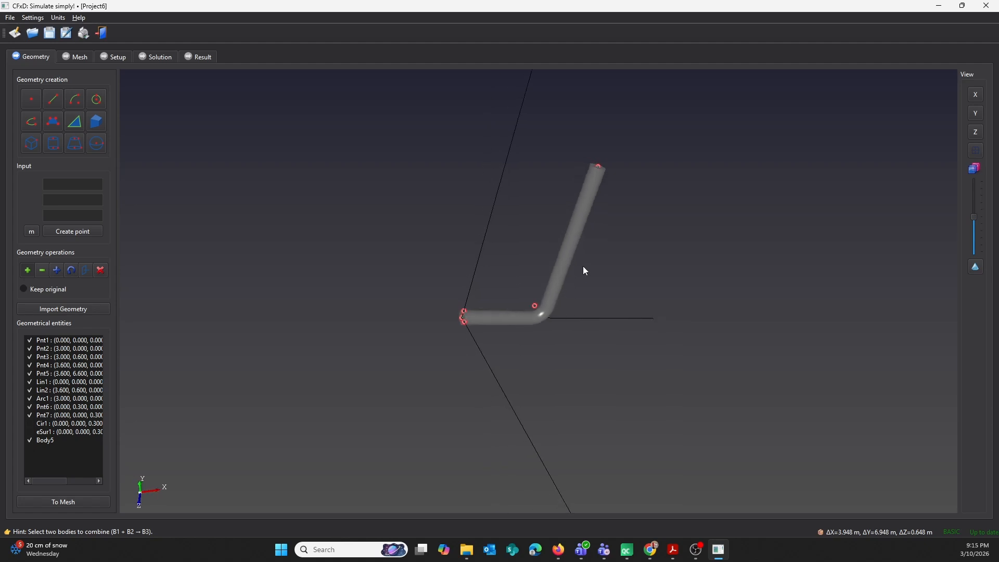
scroll(348, 318, "up", 3)
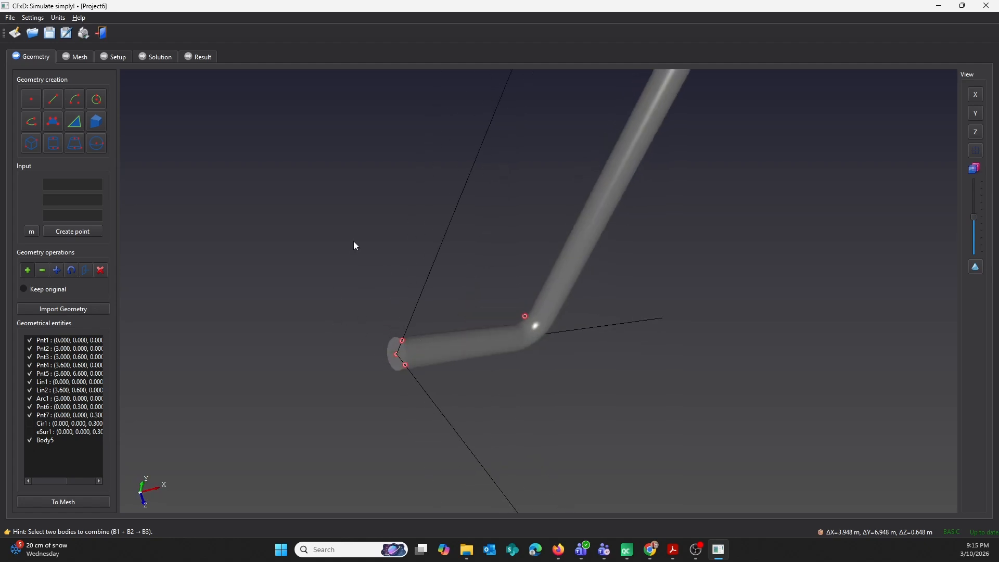
left_click(397, 353)
type("inlet")
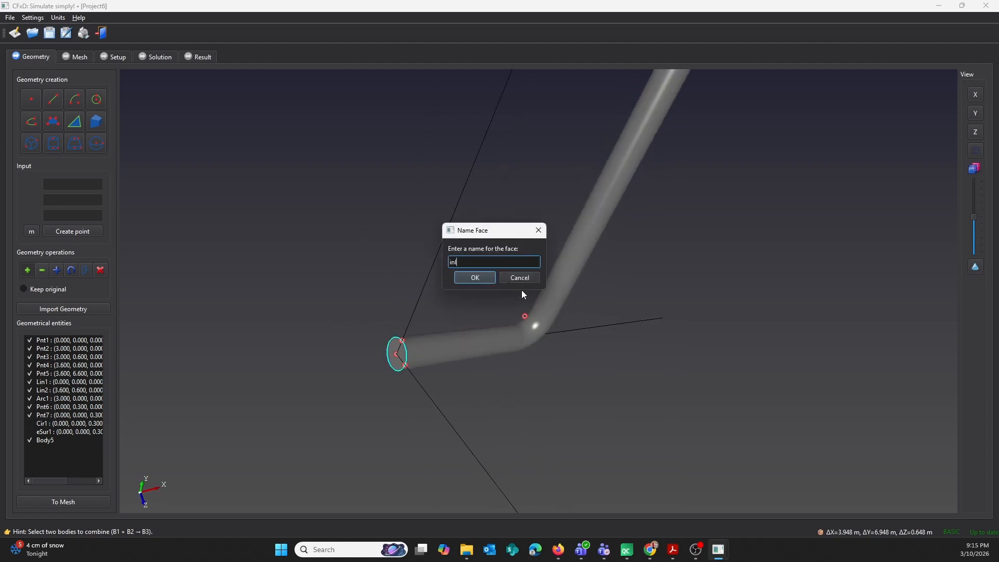
left_click(483, 277)
Name the end face of the vertical pipe "outlet".
scroll(626, 157, "down", 5)
middle_click_drag(626, 157, 587, 209)
scroll(587, 210, "up", 5)
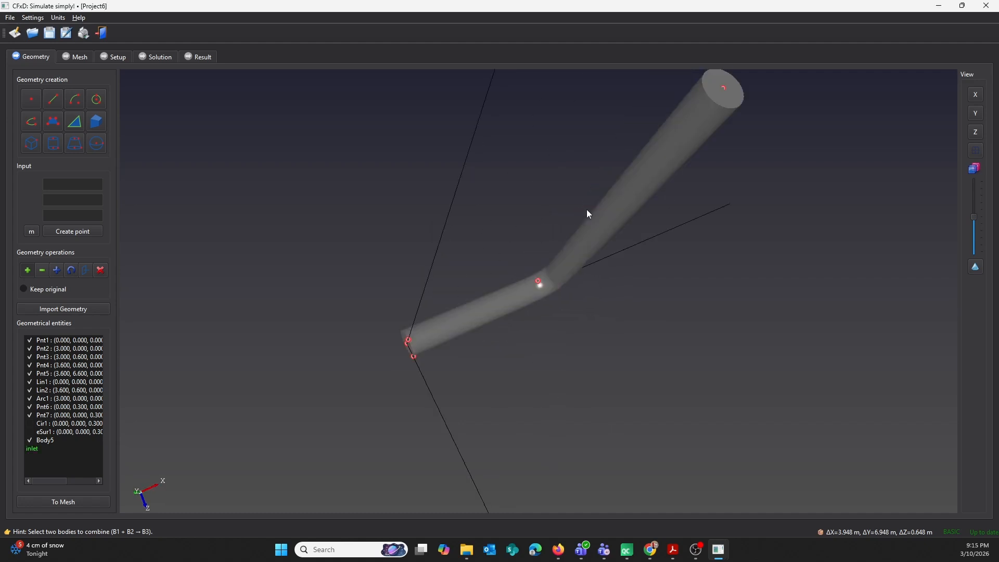
left_click(731, 100)
type("outlet")
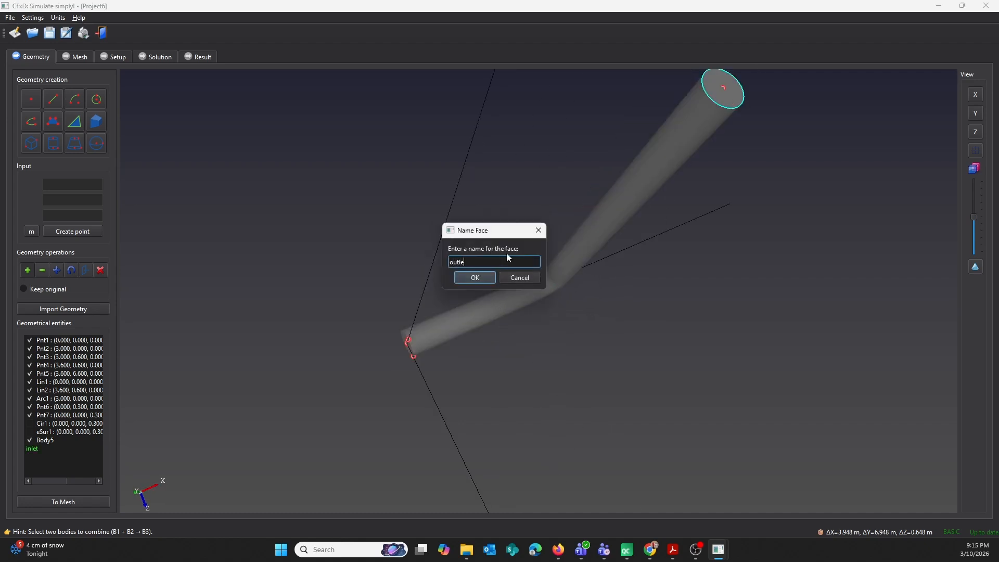
key("Return")
Transfer the pipe geometry to the meshing stage and generate its mesh with wall treatment set to yes.
left_click(77, 504)
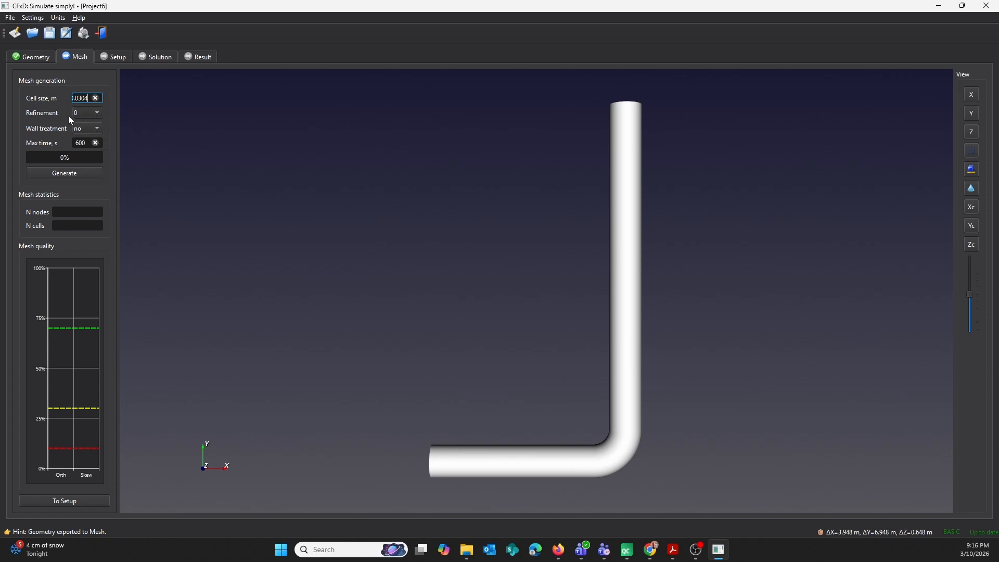
left_click(87, 129)
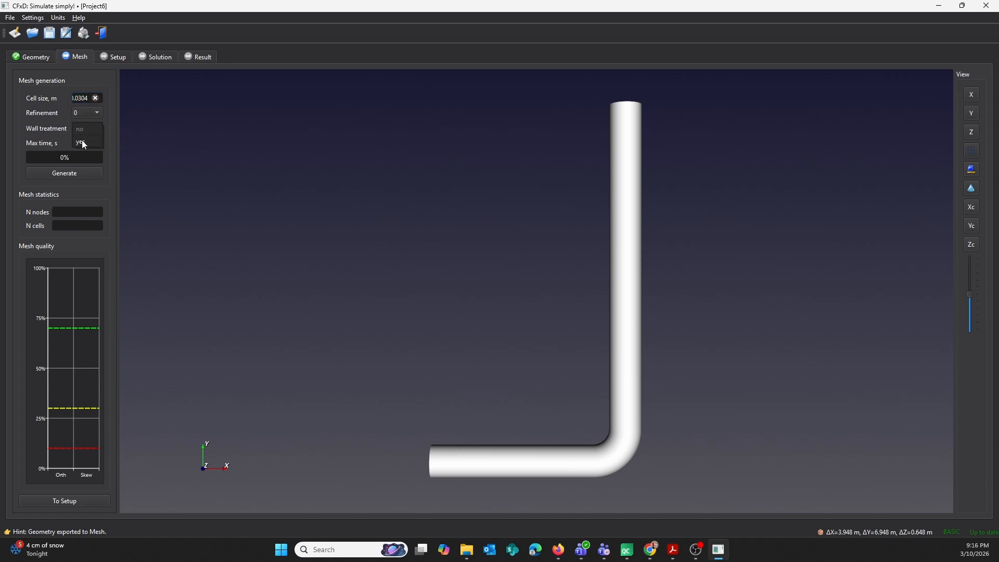
left_click(84, 142)
left_click_drag(451, 378, 631, 359)
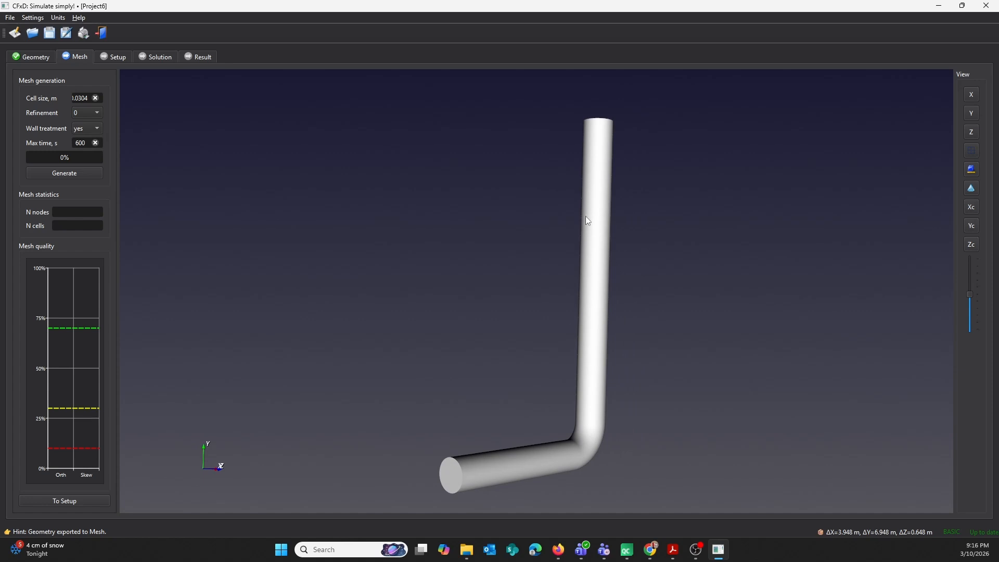
left_click(47, 175)
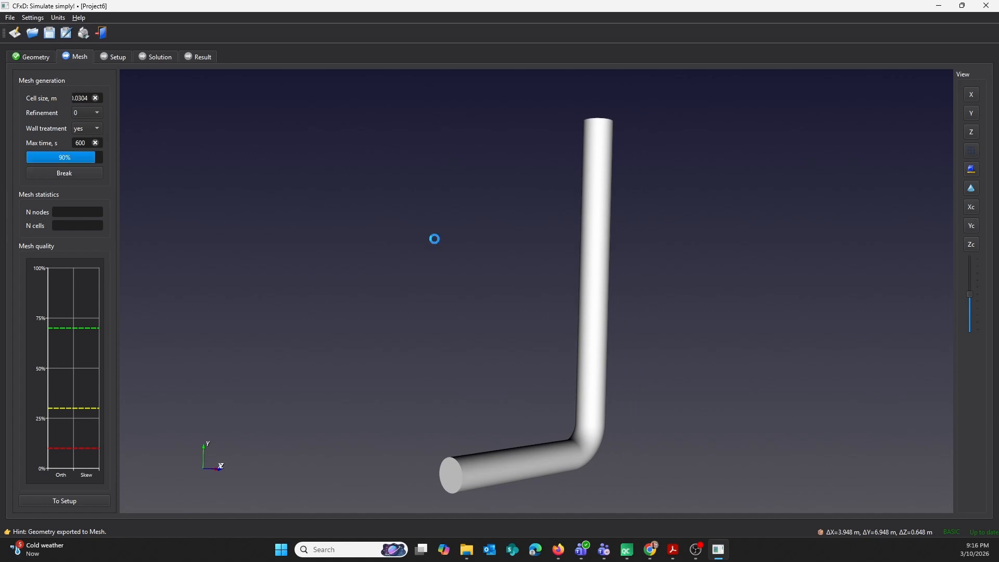
Examine the generated mesh on the inlet face, the near-wall layers and the pipe bend.
left_click_drag(526, 286, 562, 266)
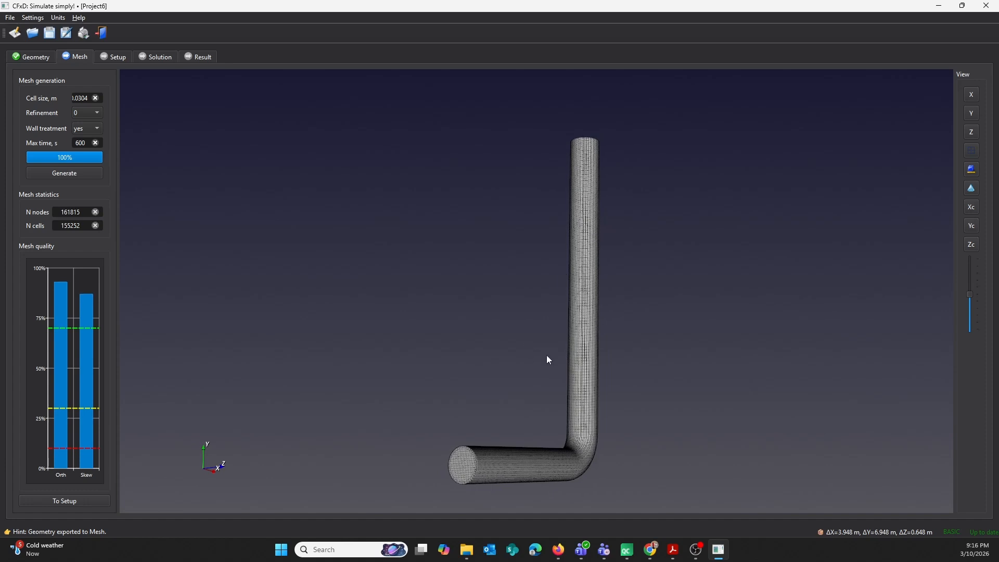
left_click_drag(548, 359, 515, 306)
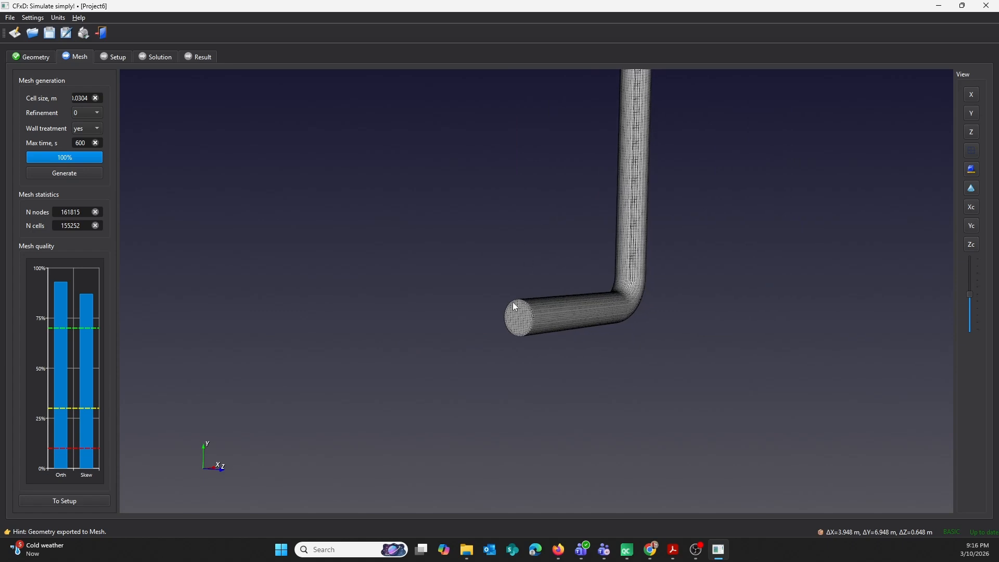
scroll(504, 282, "up", 5)
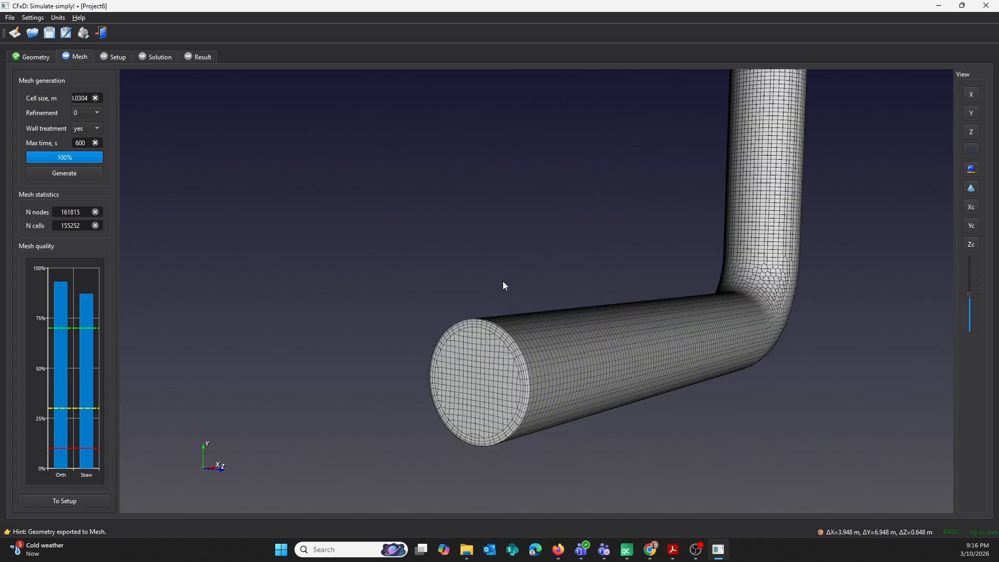
scroll(504, 285, "down", 2)
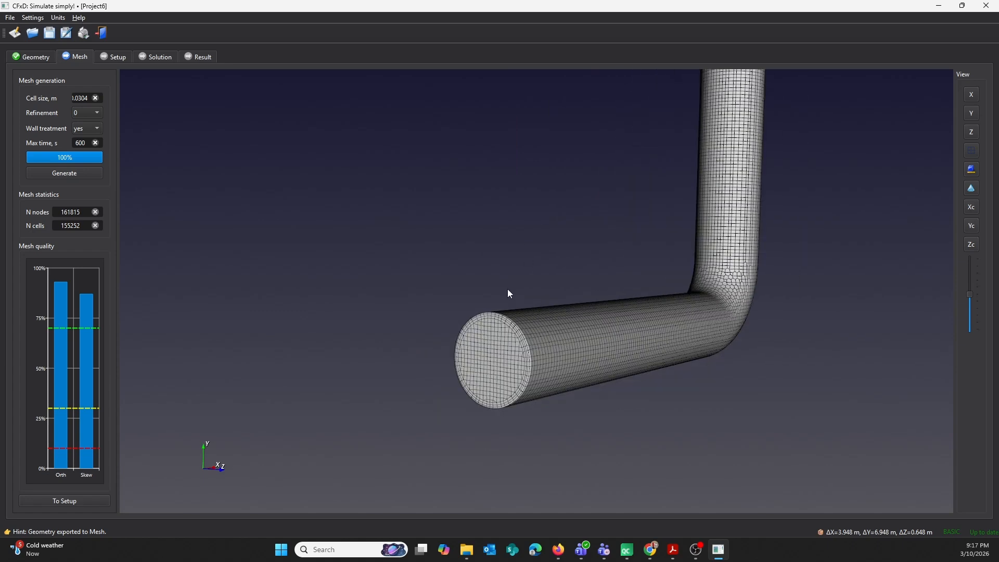
scroll(508, 289, "up", 2)
scroll(504, 280, "up", 2)
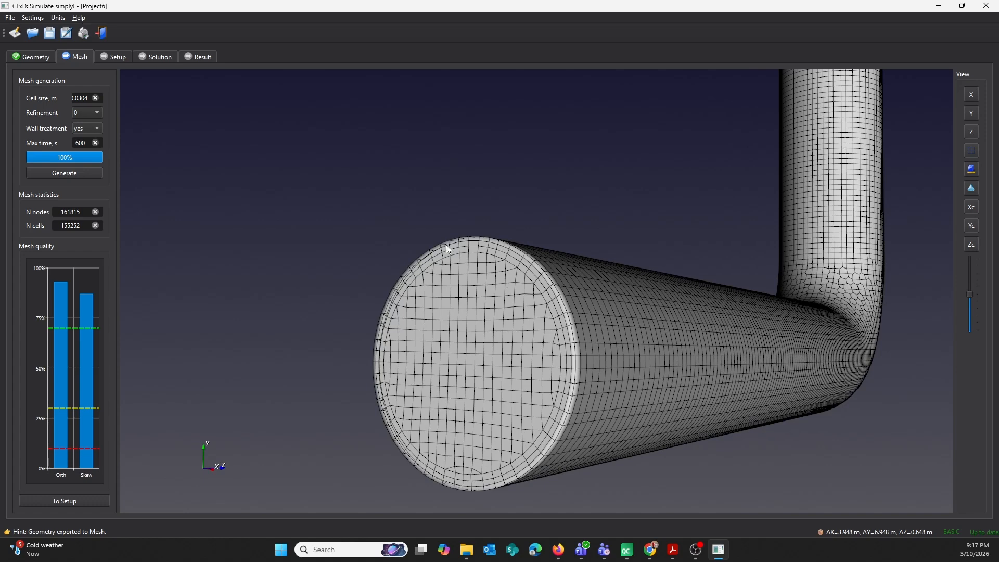
scroll(566, 316, "down", 4)
left_click_drag(566, 316, 461, 310)
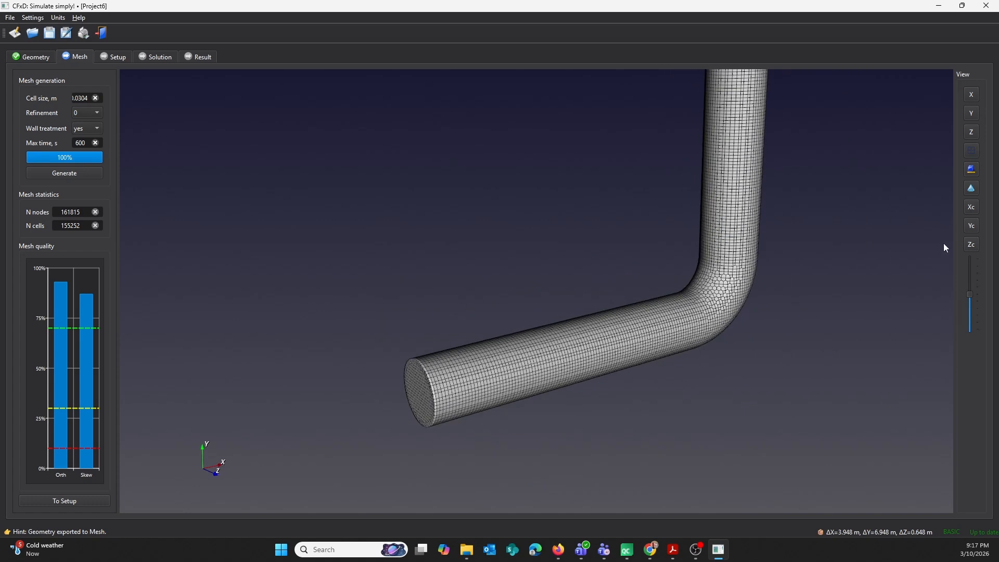
Cut the mesh view along the Z direction and shift the section slightly to inspect the cells inside the pipe.
left_click(969, 246)
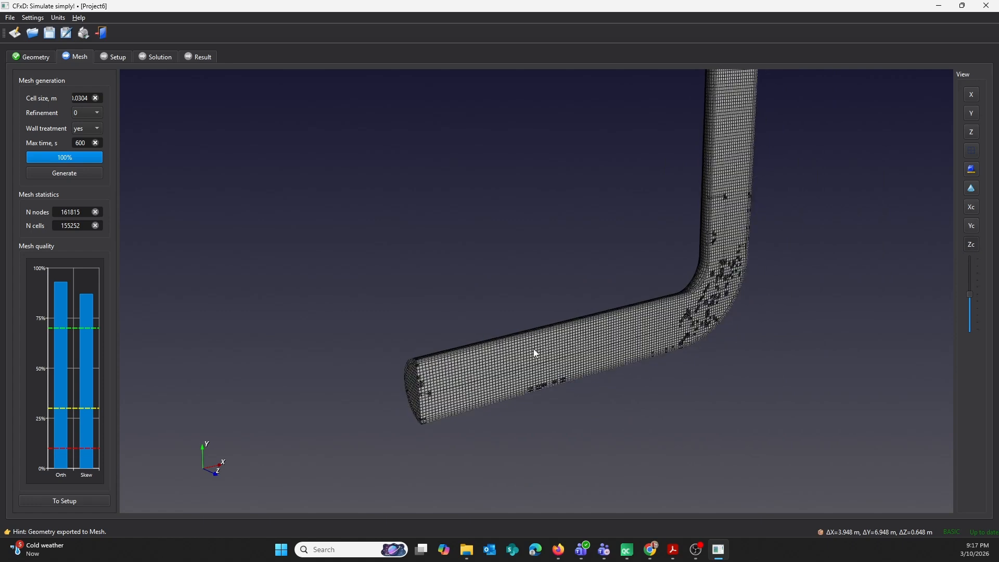
left_click_drag(533, 349, 618, 325)
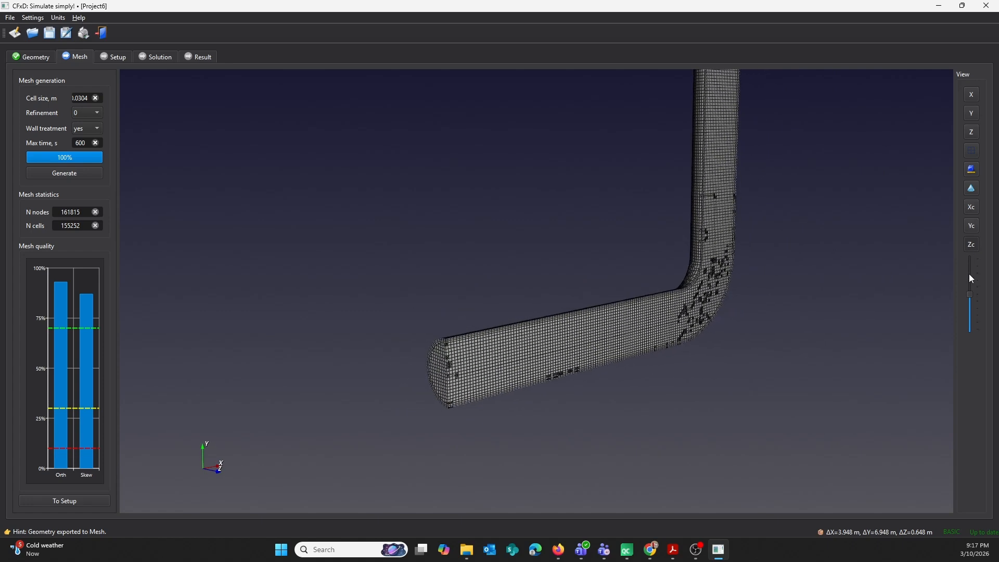
left_click_drag(969, 294, 969, 295)
left_click_drag(969, 295, 969, 297)
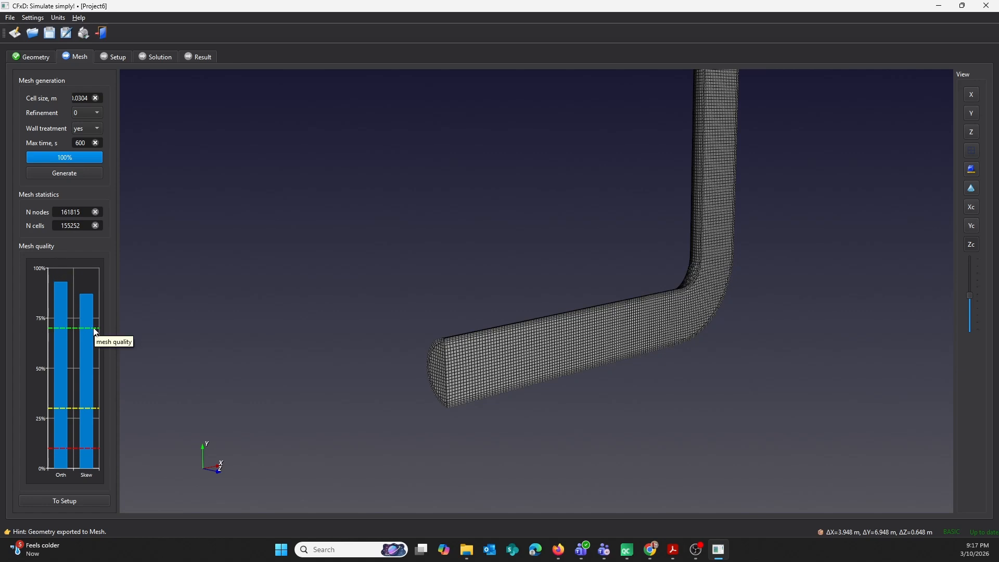
Transfer the mesh to the setup stage and review the material properties of Air.
left_click(79, 500)
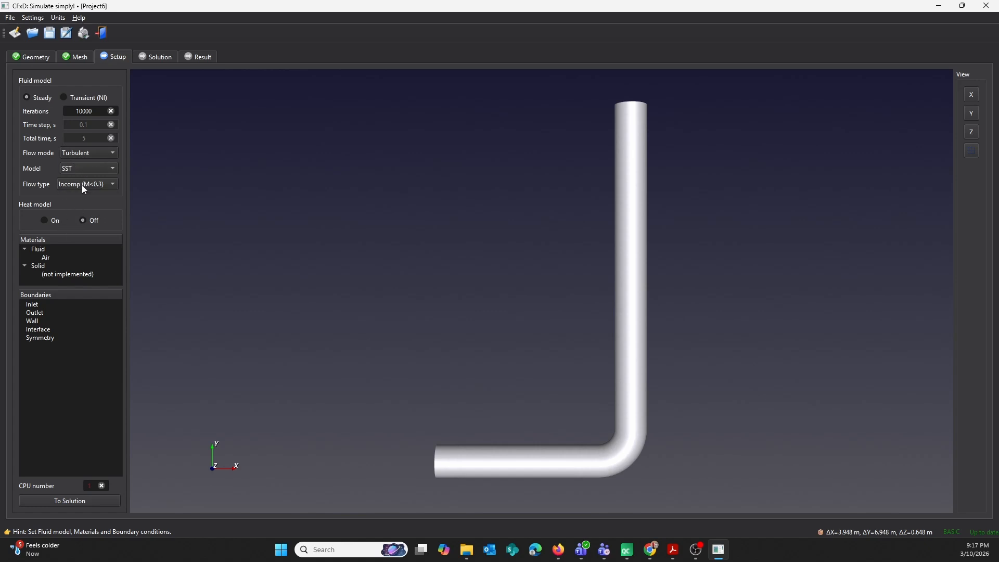
double_click(46, 256)
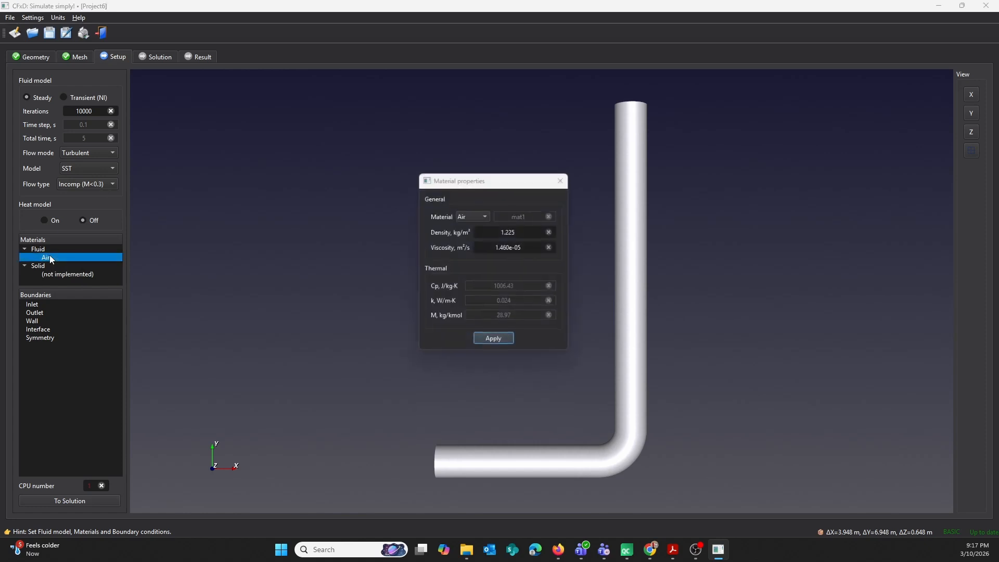
left_click(563, 179)
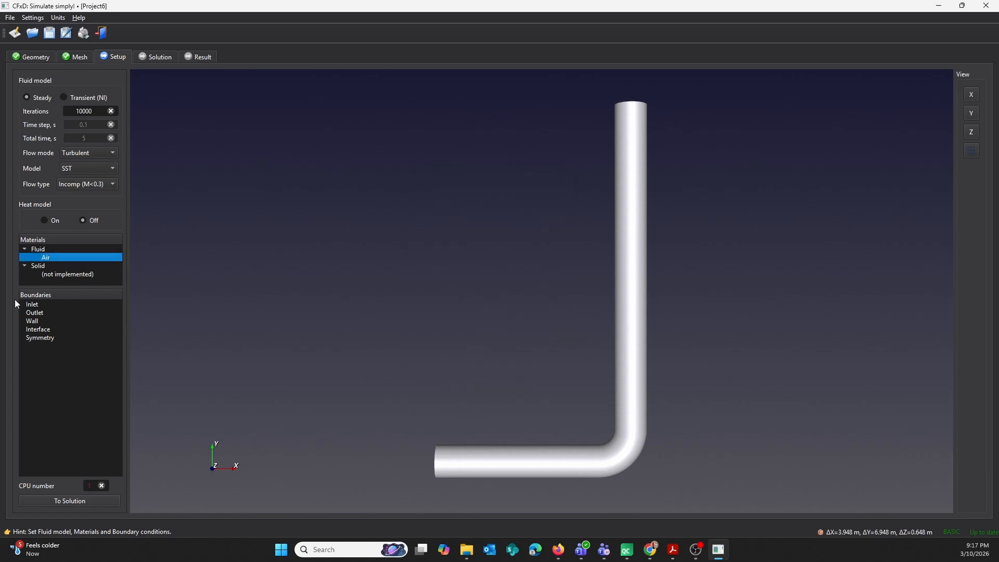
Define the inlet face as a velocity inlet with an x-velocity of 2 m/s and a turbulence length scale of 0.06 m.
double_click(34, 305)
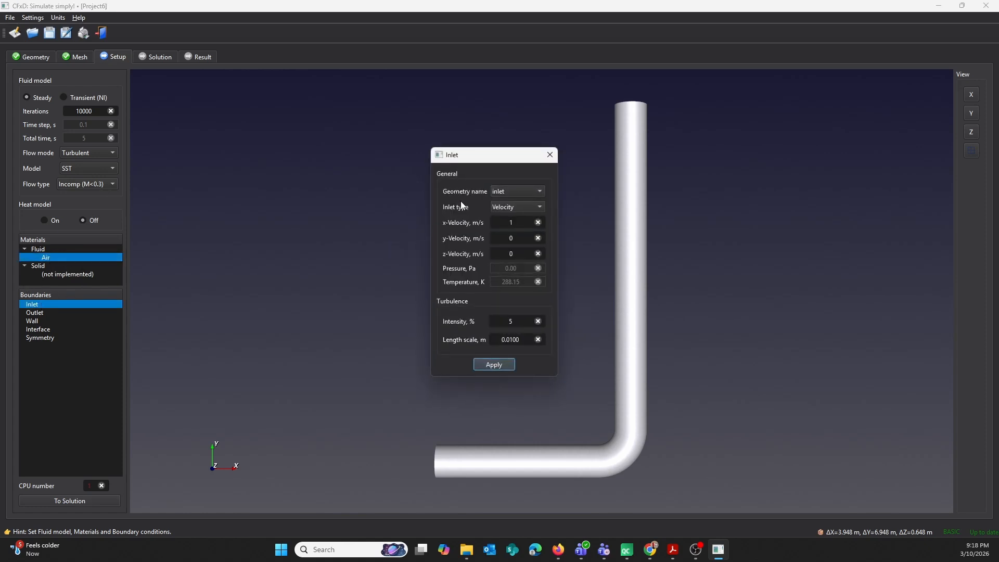
left_click_drag(507, 151, 375, 151)
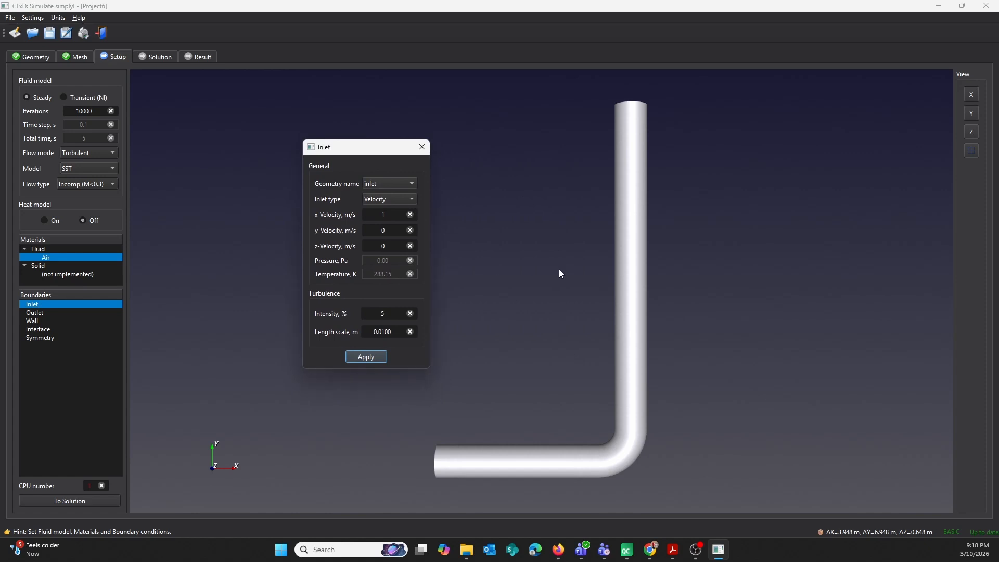
double_click(387, 219)
type("2")
left_click_drag(393, 331, 381, 331)
type("6")
left_click(365, 356)
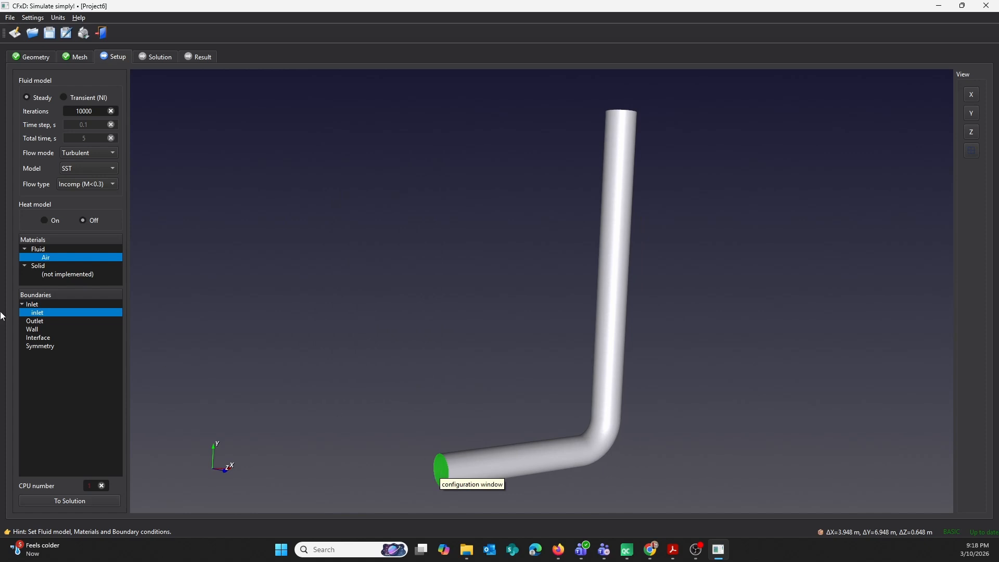
Define the outlet face as a pressure outlet at 0.00 Pa.
double_click(43, 320)
left_click_drag(520, 156, 475, 150)
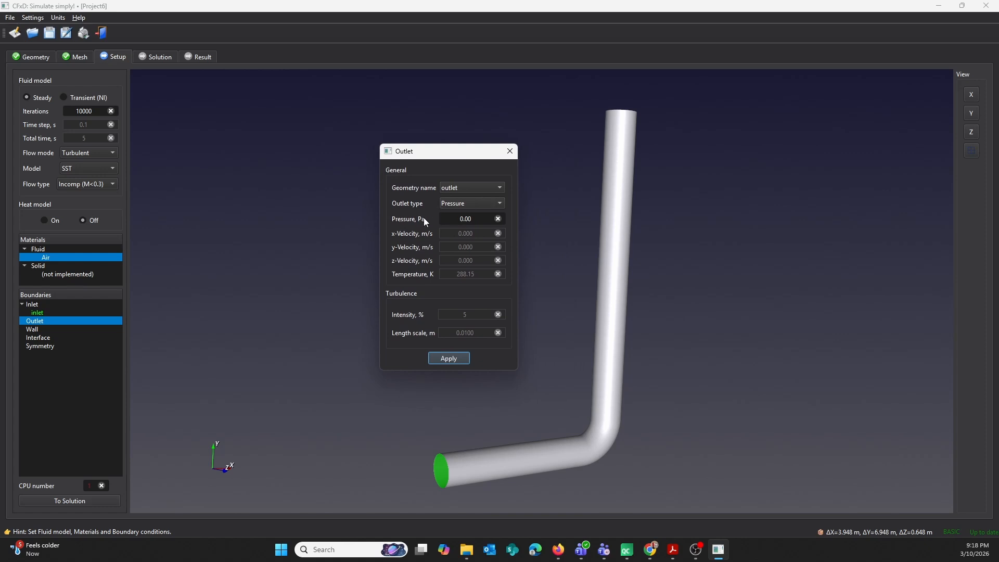
left_click(448, 358)
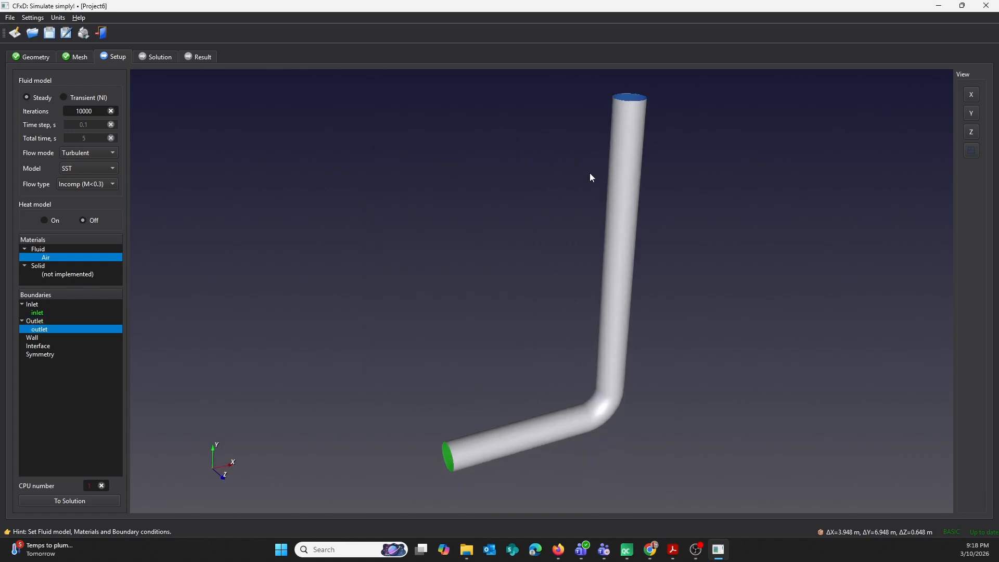
Review the operating conditions without changing them, and define the pipe's wall as a Regular wall boundary.
left_click(36, 18)
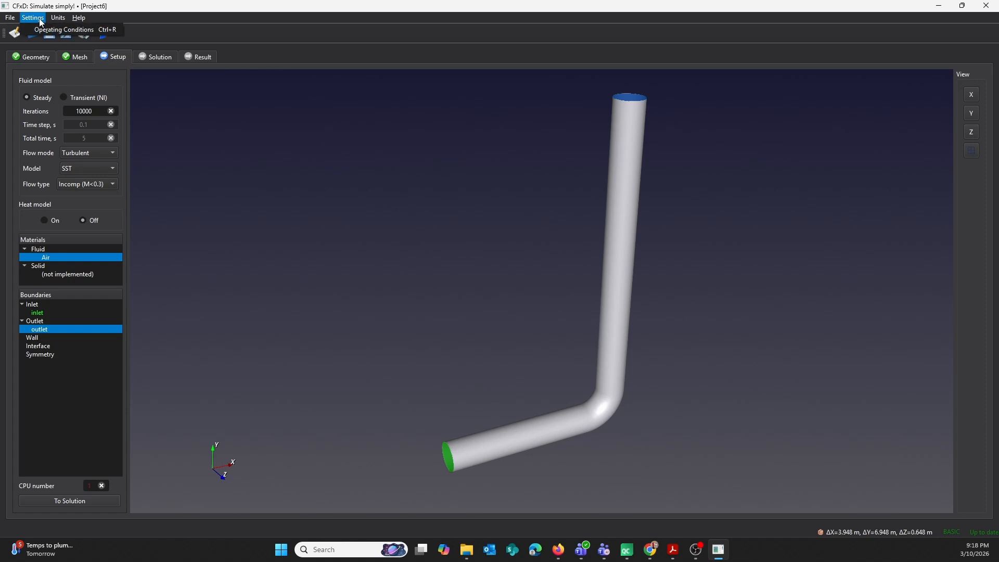
left_click(43, 28)
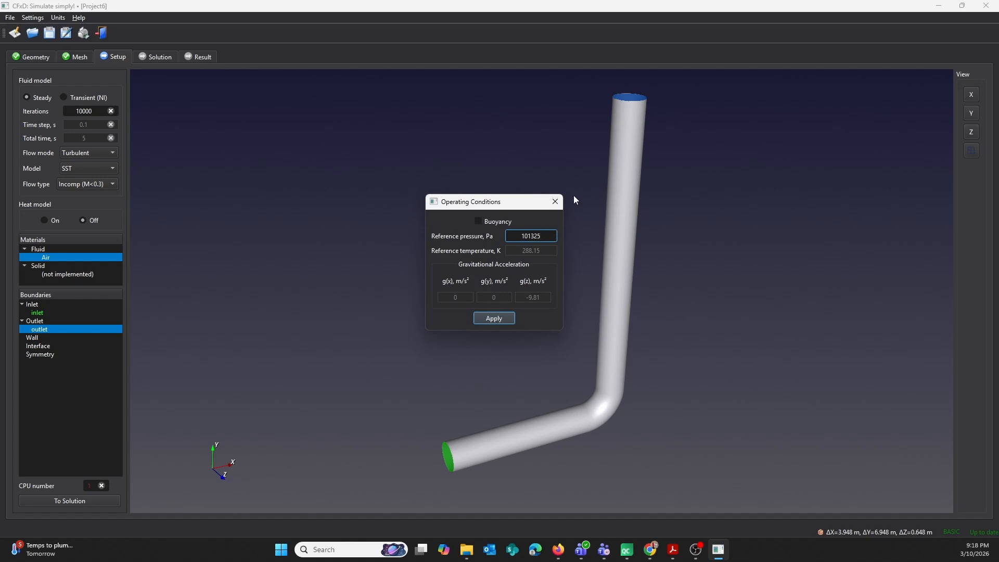
left_click(555, 203)
left_click(31, 338)
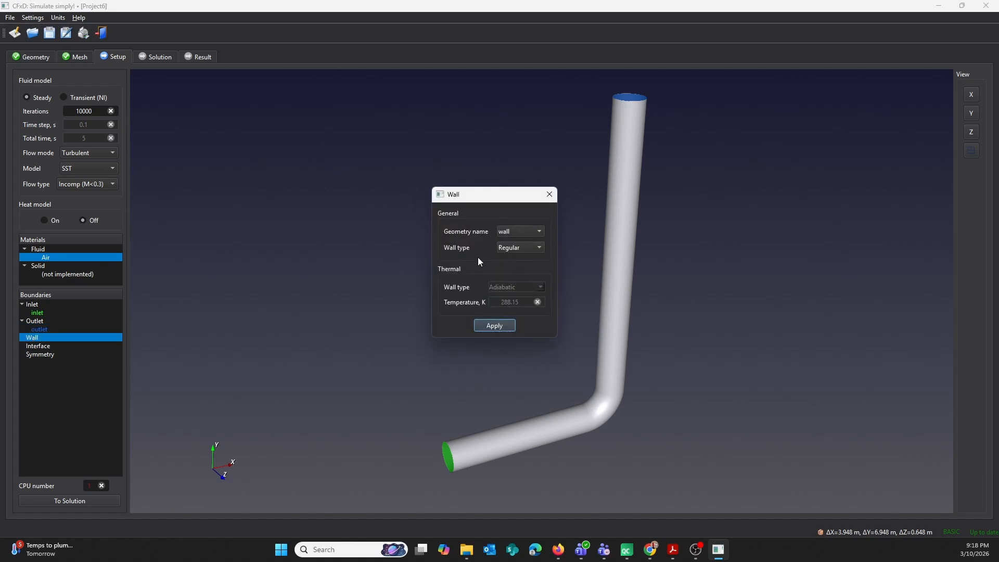
left_click(494, 326)
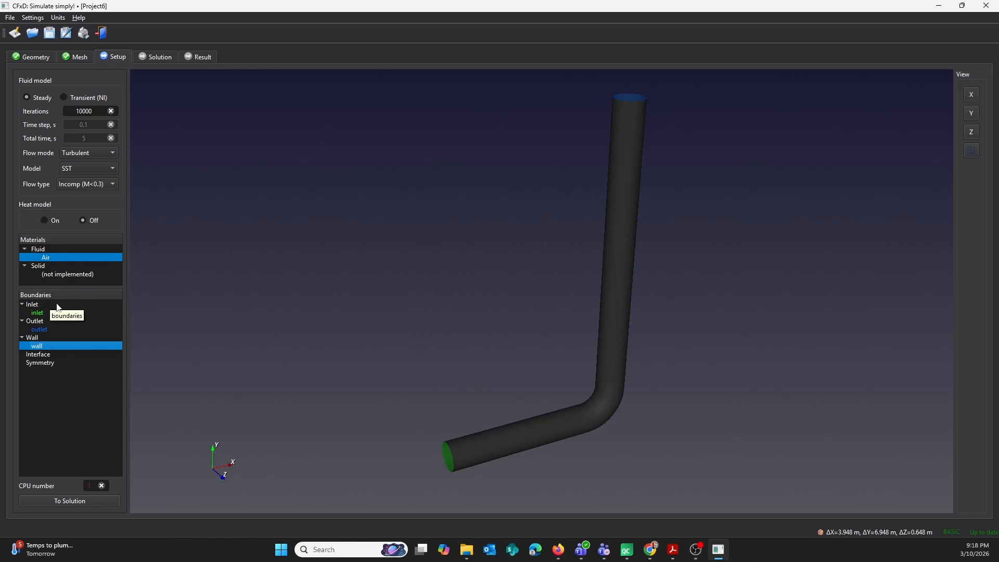
Proceed to the solution stage and add a monitoring point at X 3.6 m, Y 6 m.
left_click(82, 501)
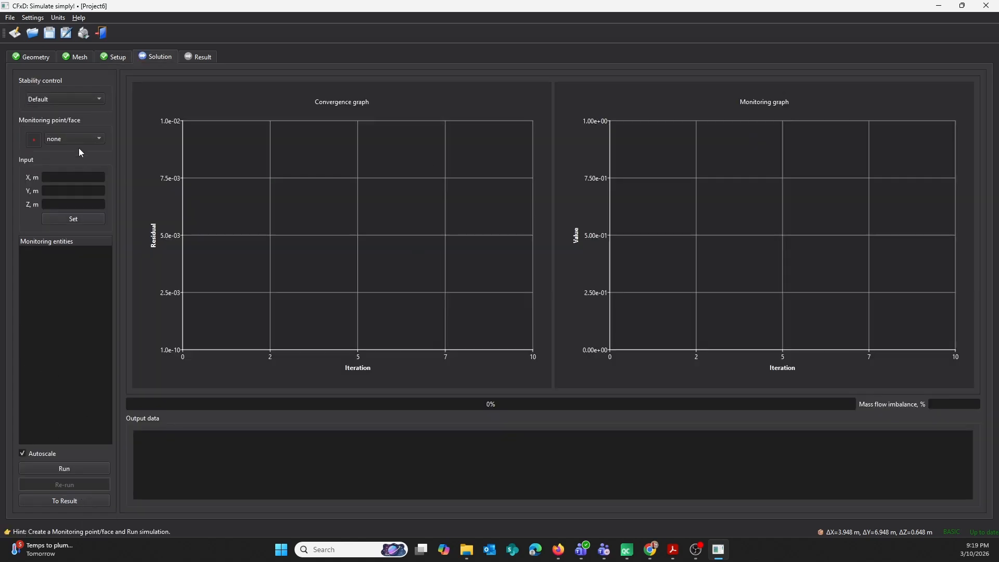
left_click(68, 178)
type("3.6")
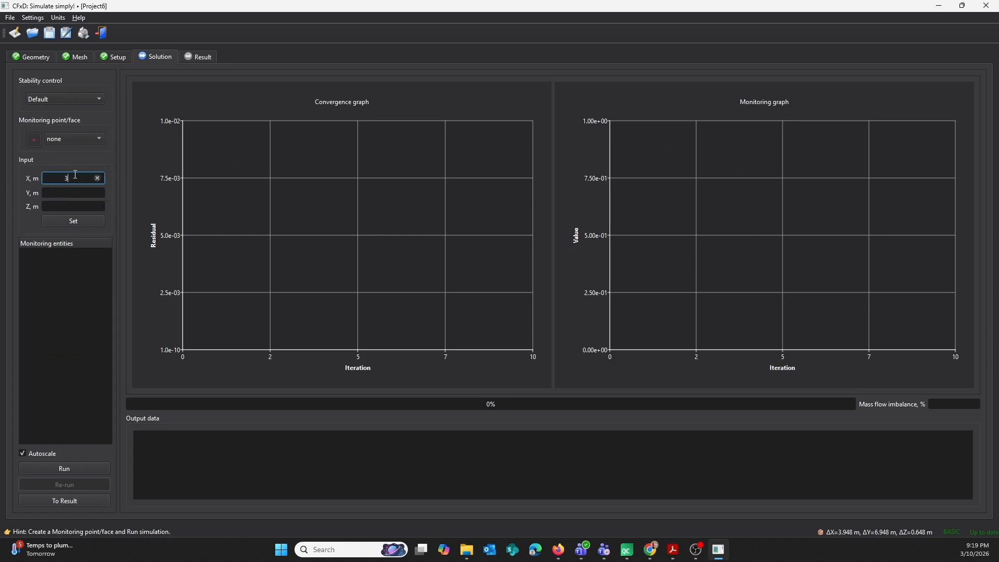
left_click(75, 196)
type("6")
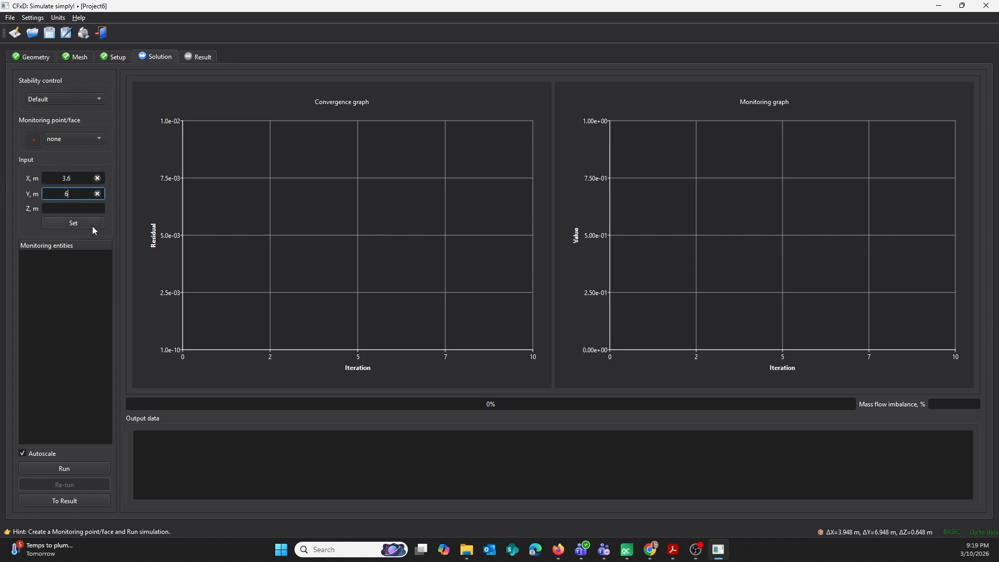
left_click(84, 224)
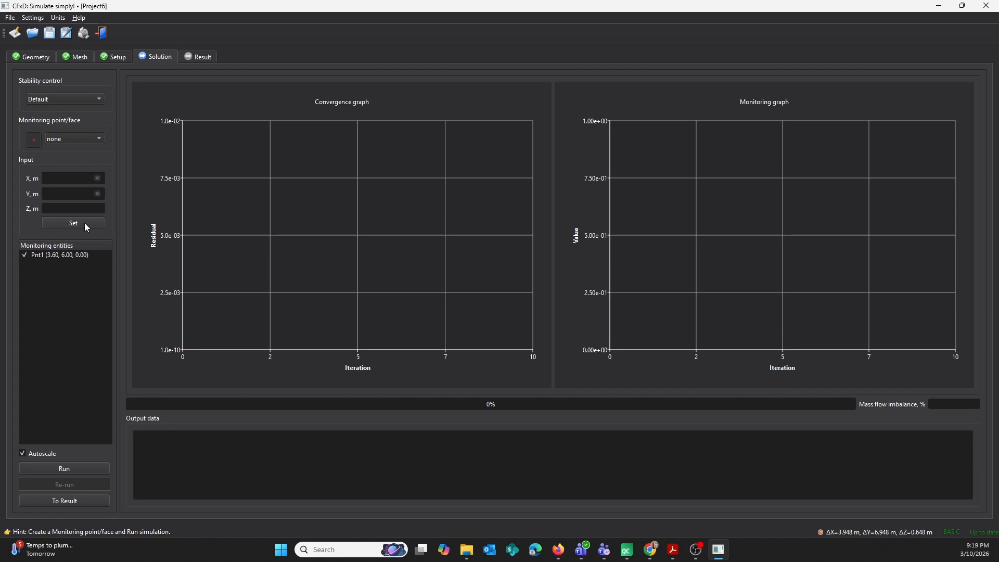
Assign the velocity magnitude Umag as the variable monitored at the new point.
double_click(75, 253)
left_click(518, 271)
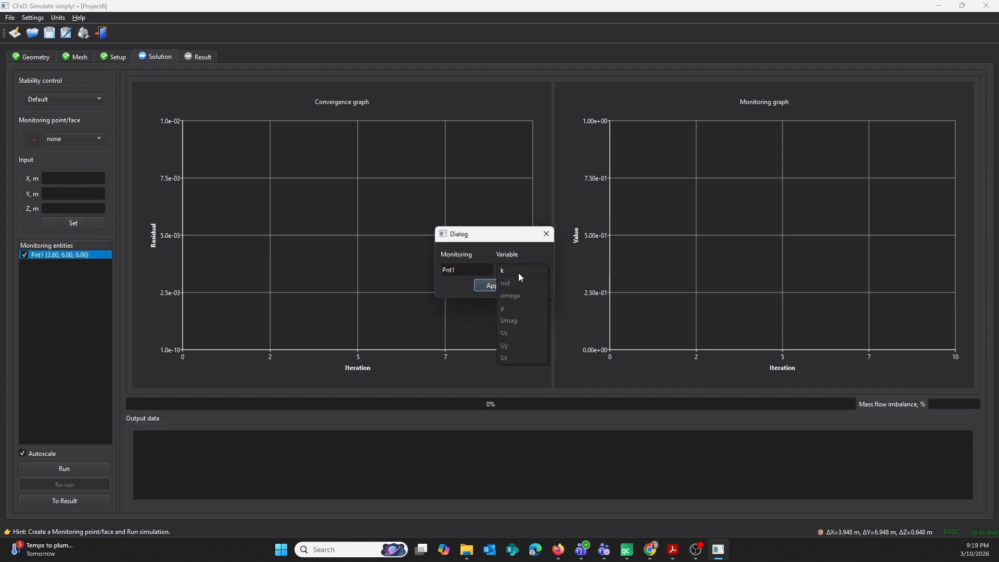
left_click(514, 322)
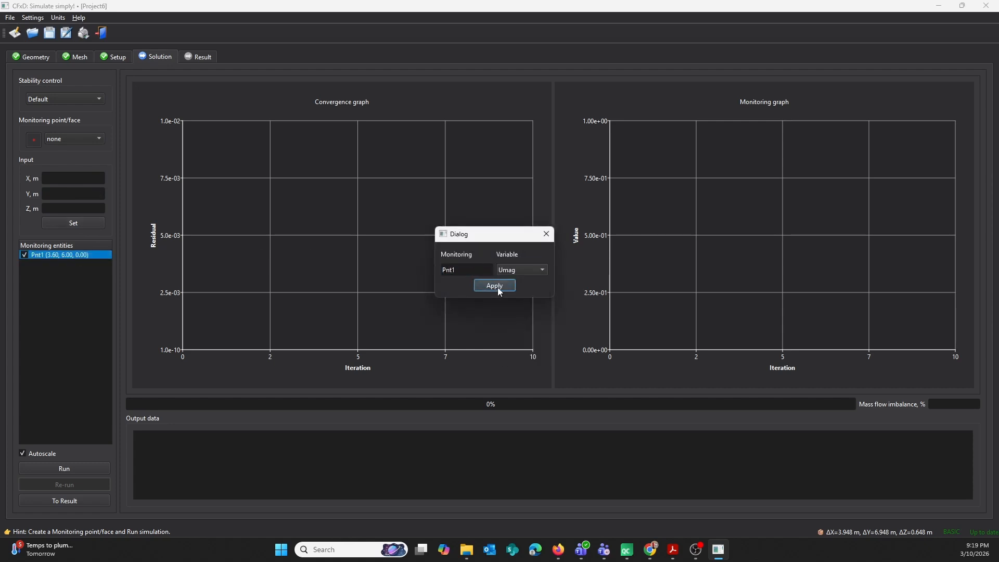
left_click(498, 286)
Add the outlet face as a monitored entity and assign velocity magnitude Umag as its variable.
left_click(75, 139)
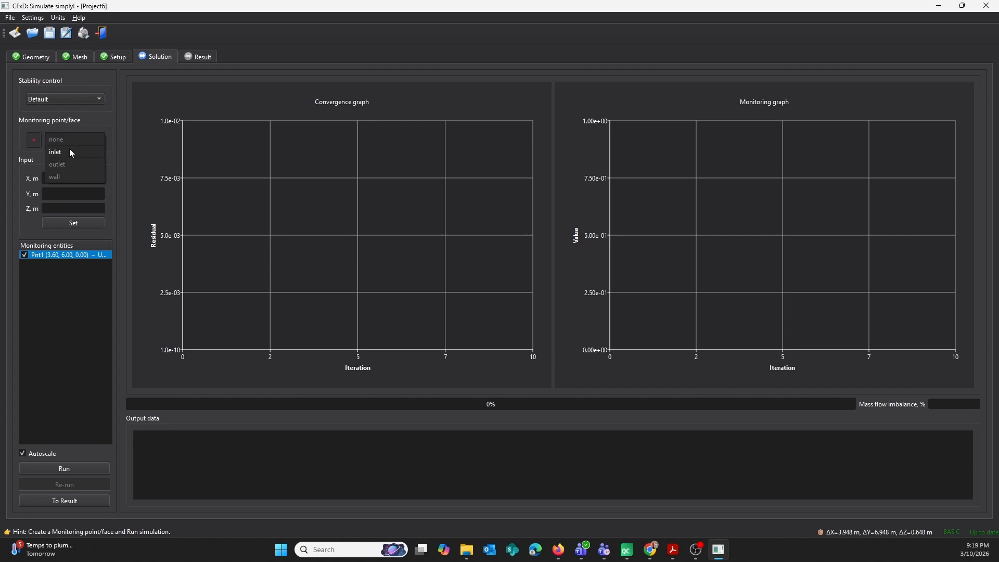
left_click(58, 164)
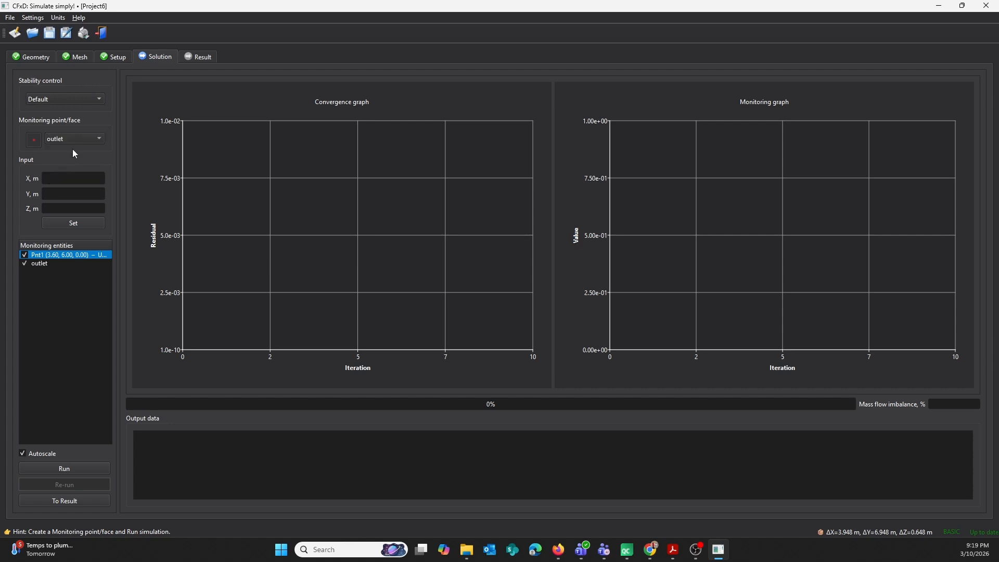
double_click(43, 264)
left_click(522, 268)
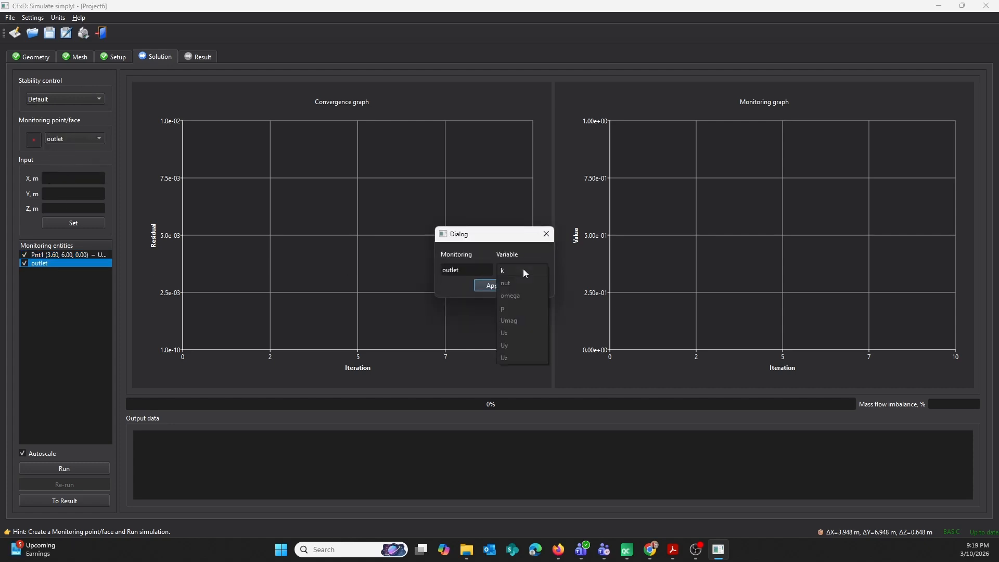
left_click(509, 321)
left_click(494, 286)
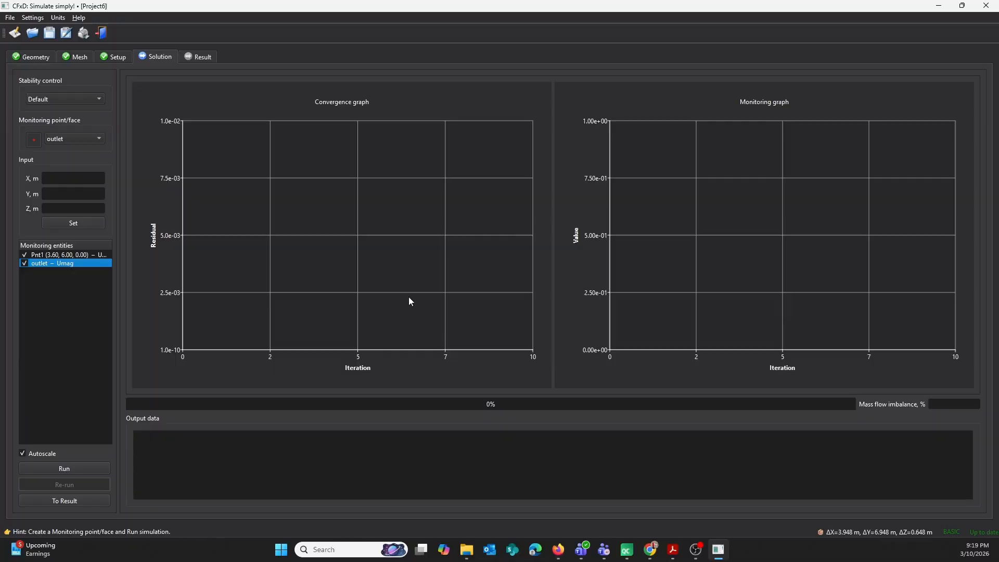
Run the simulation to completion and proceed to the result stage.
left_click(75, 470)
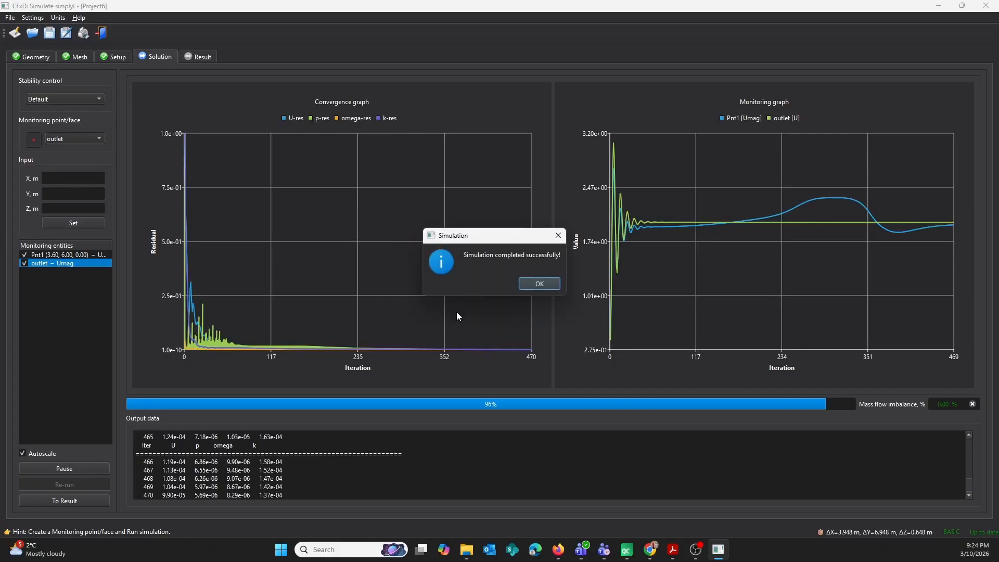
left_click(555, 286)
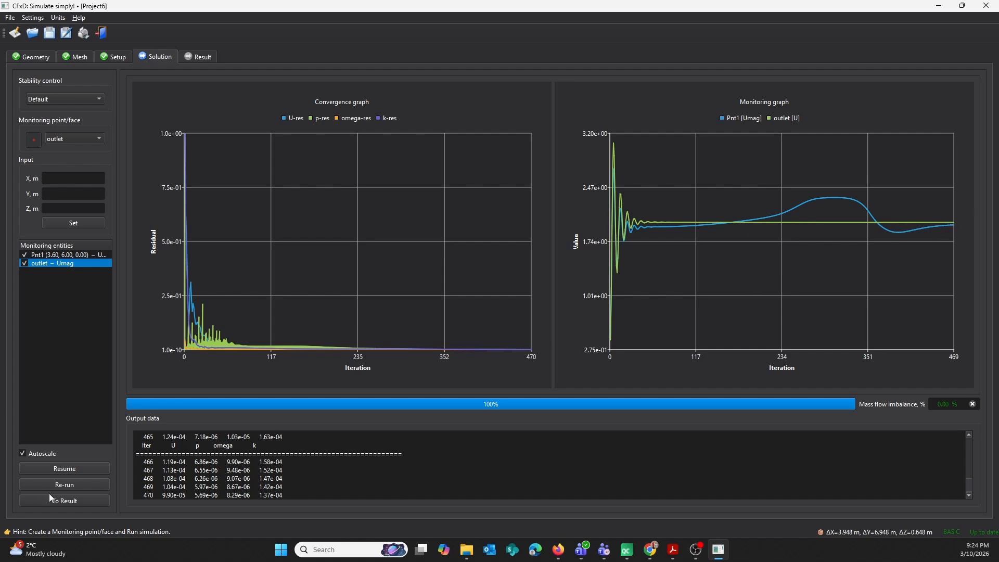
left_click(64, 501)
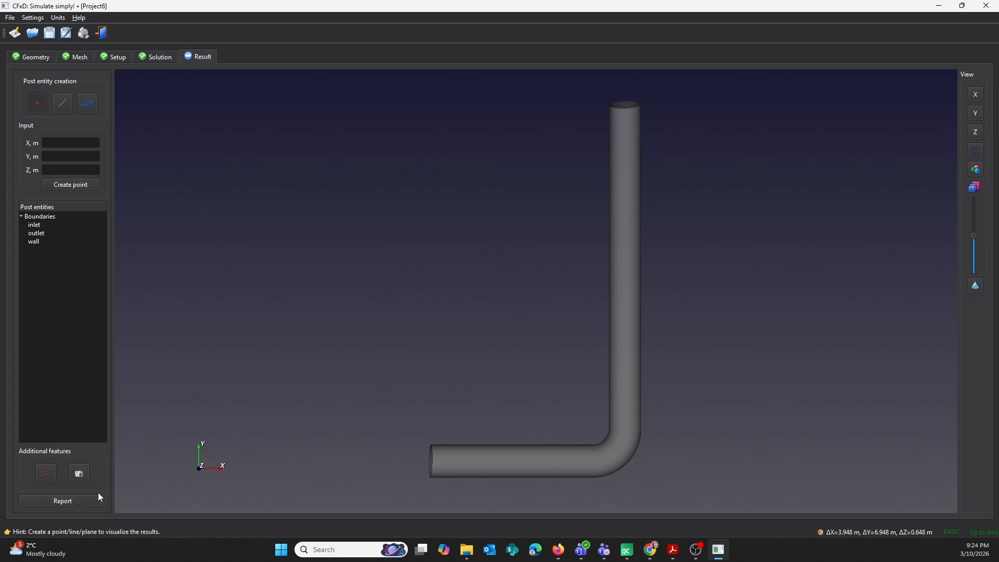
Create a result point at X 3.6 m, Y 6 m.
left_click(67, 143)
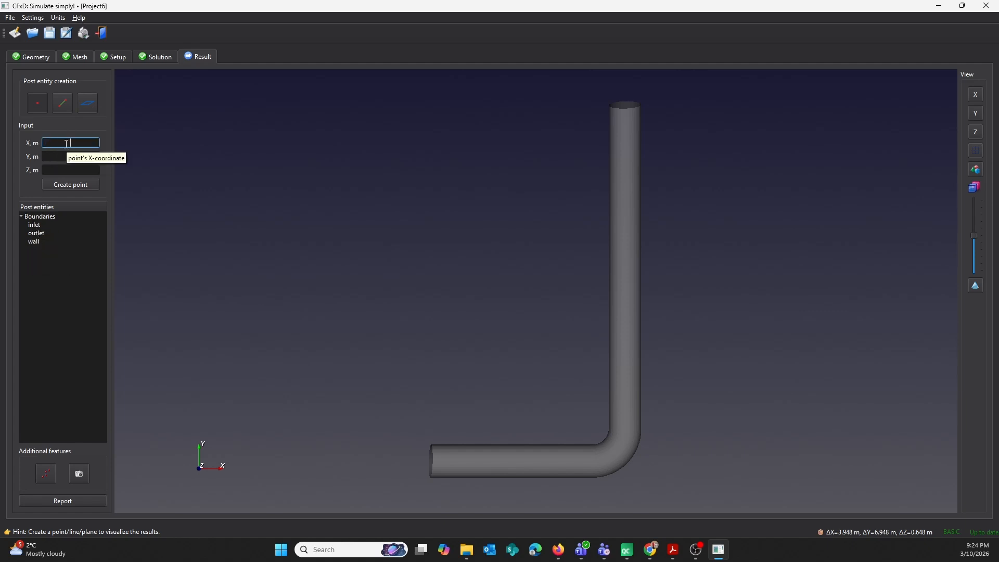
type("3.6")
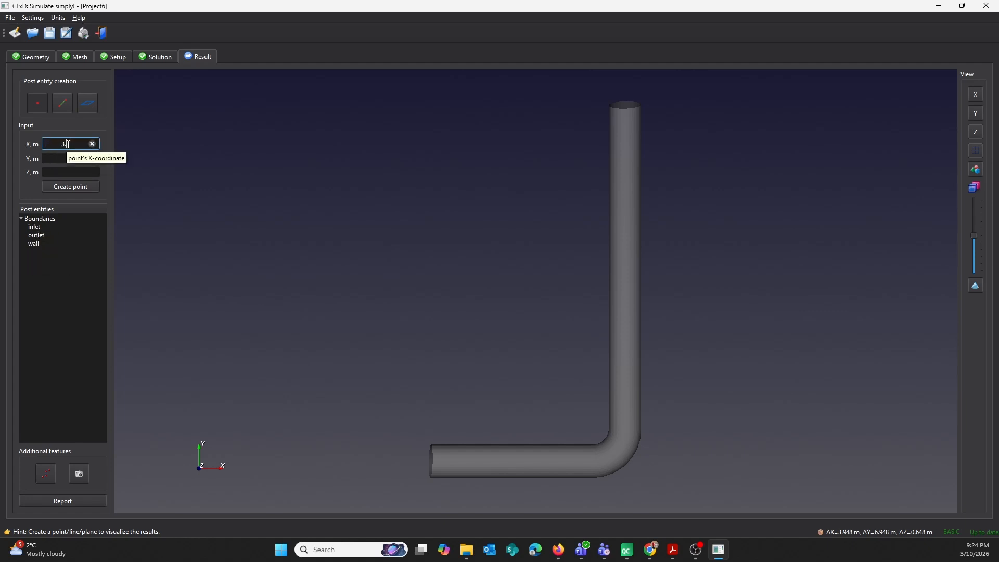
left_click(64, 159)
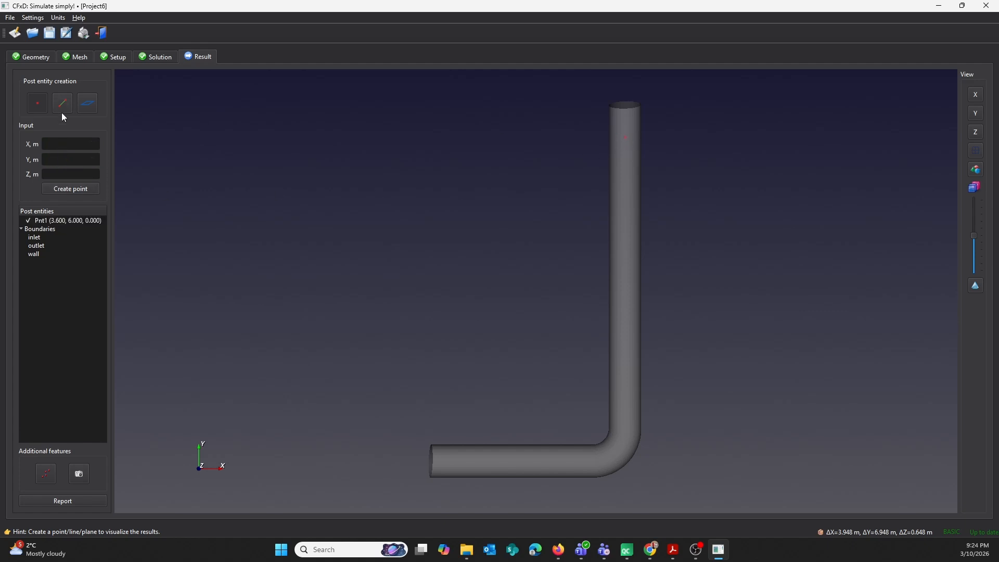
Evaluate the velocity magnitude (|U|) at the new result point and save the result.
double_click(65, 220)
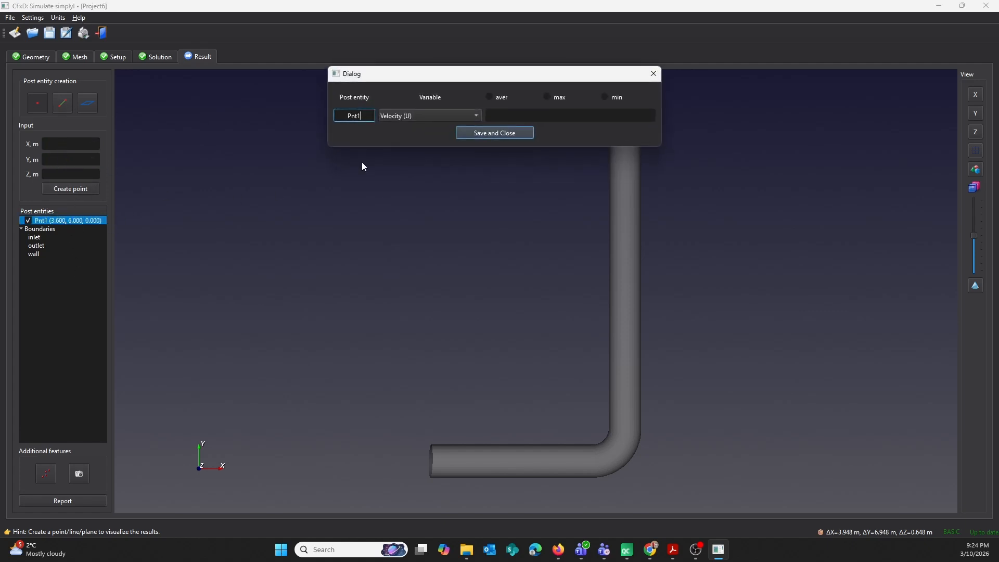
left_click(475, 114)
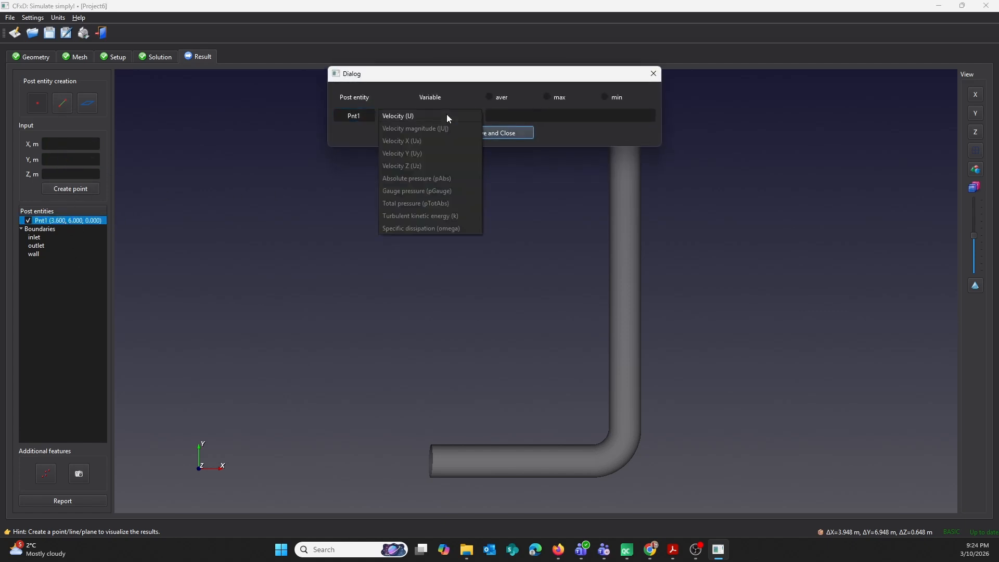
left_click(420, 128)
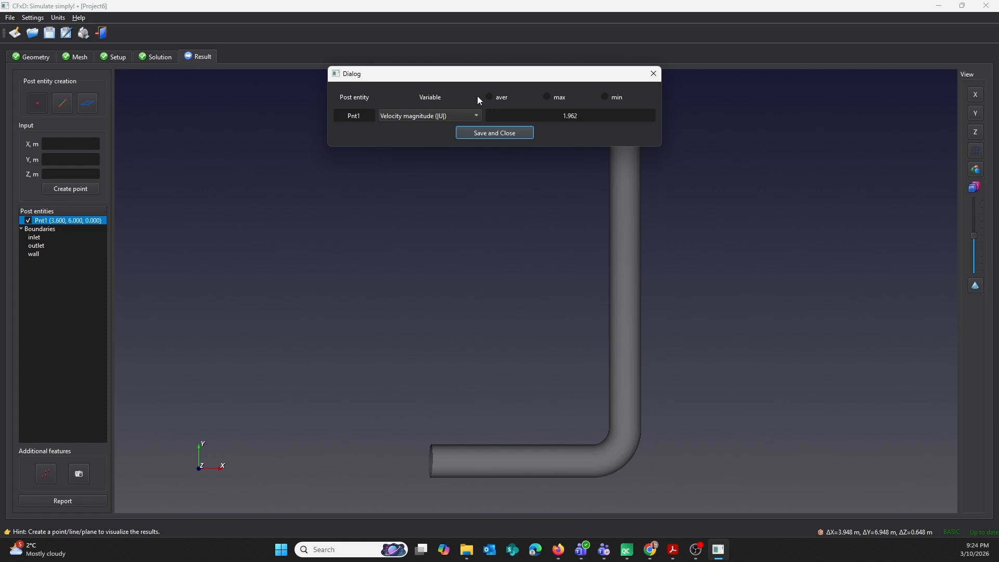
left_click(503, 133)
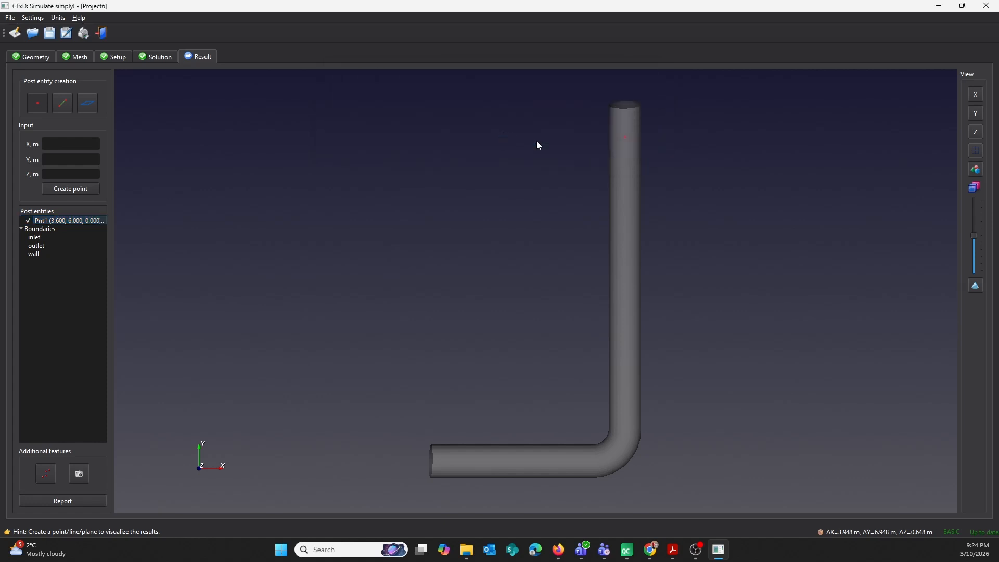
Review the velocity (U) components at the result point without changing its settings.
double_click(80, 220)
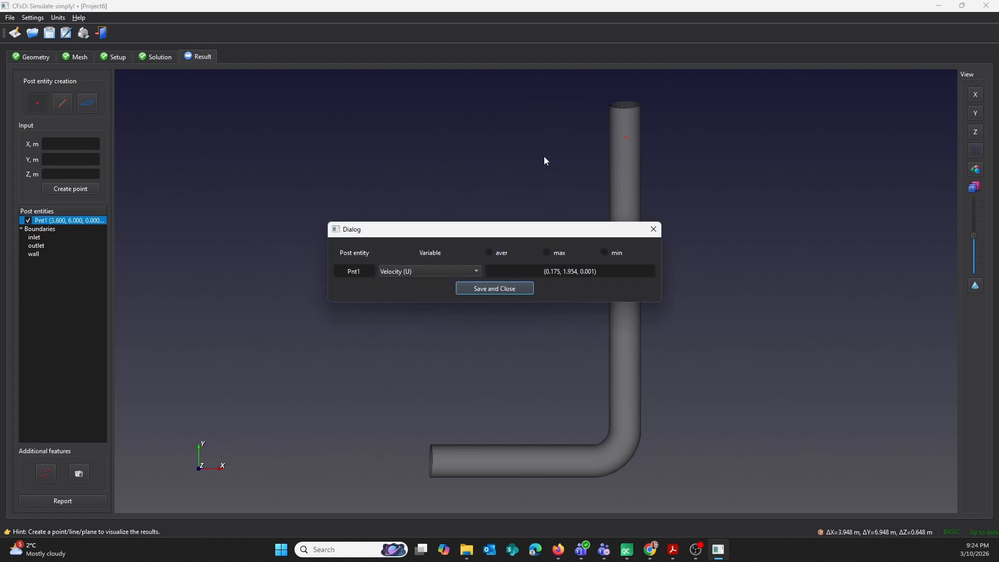
left_click_drag(513, 233, 482, 152)
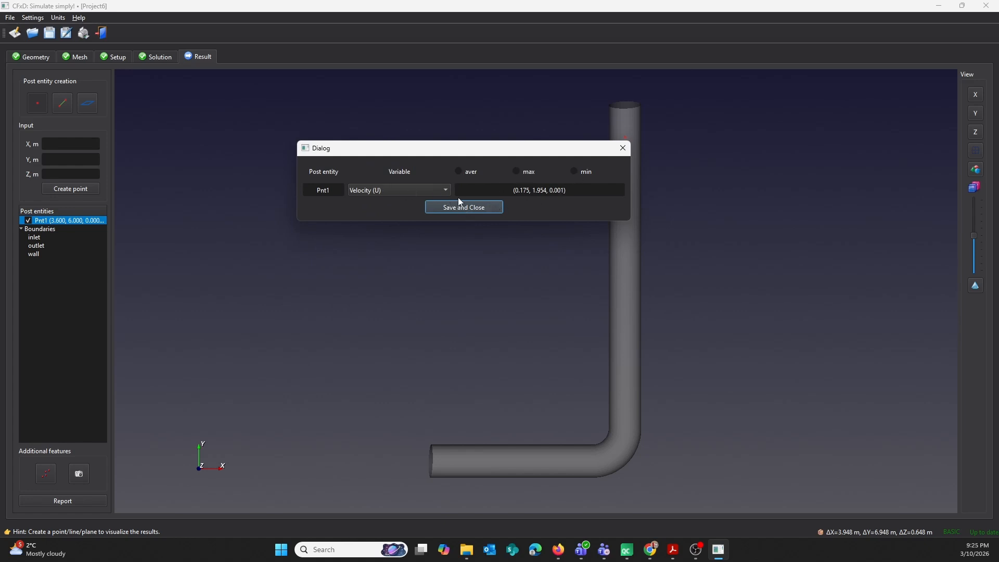
left_click(622, 148)
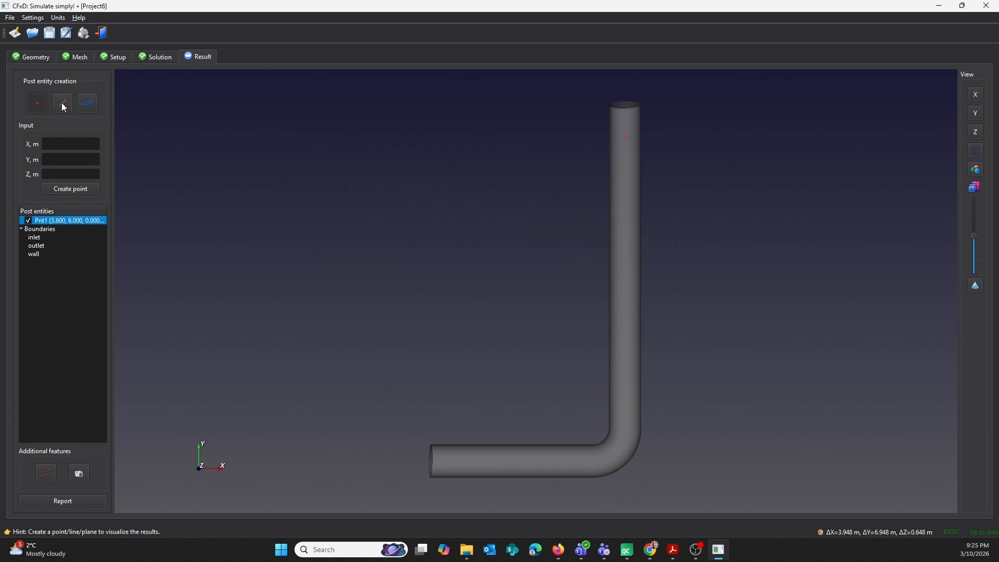
Create a result line across the vertical pipe from X 2.9 m, Y 6 m to X 4.3 m, Y 6 m.
left_click(63, 104)
left_click(72, 145)
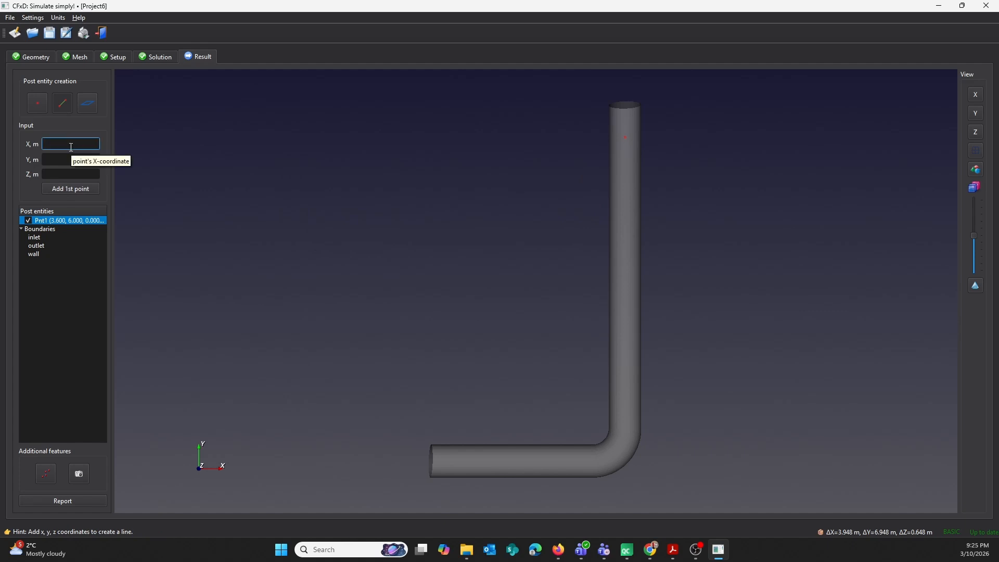
type("2.9")
key("Tab")
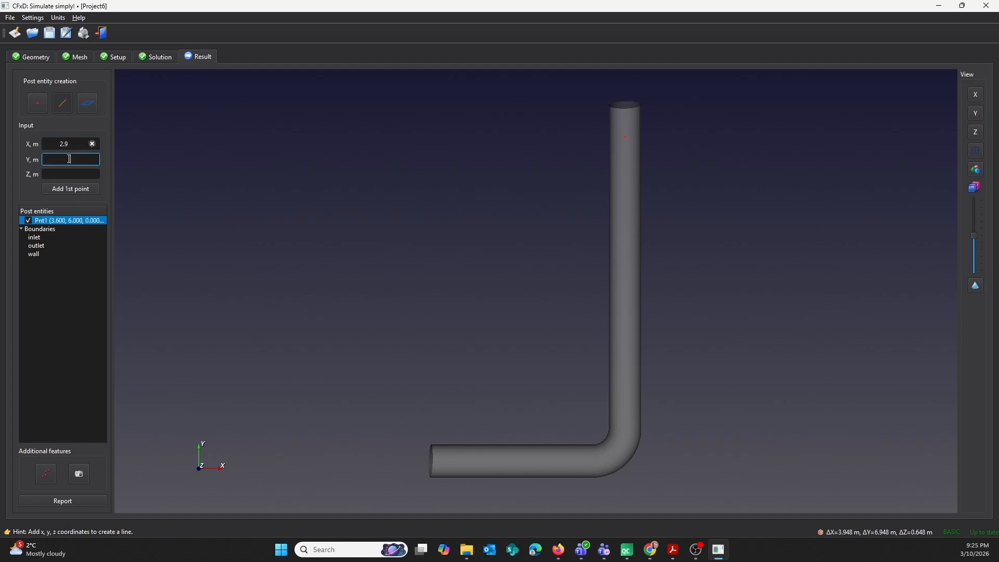
type("6")
left_click(73, 189)
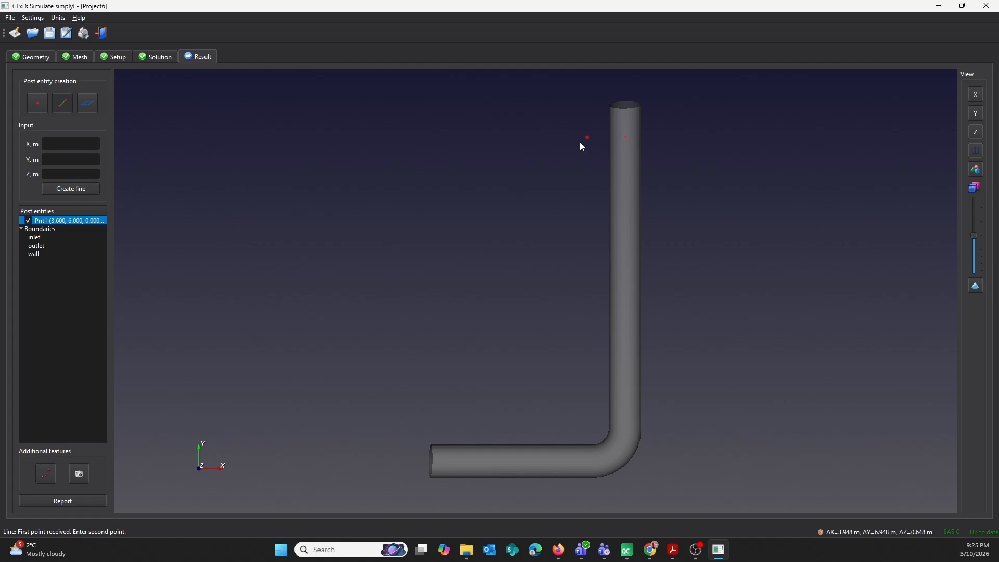
left_click(74, 145)
type("4.3")
left_click(81, 158)
type("6")
left_click(84, 189)
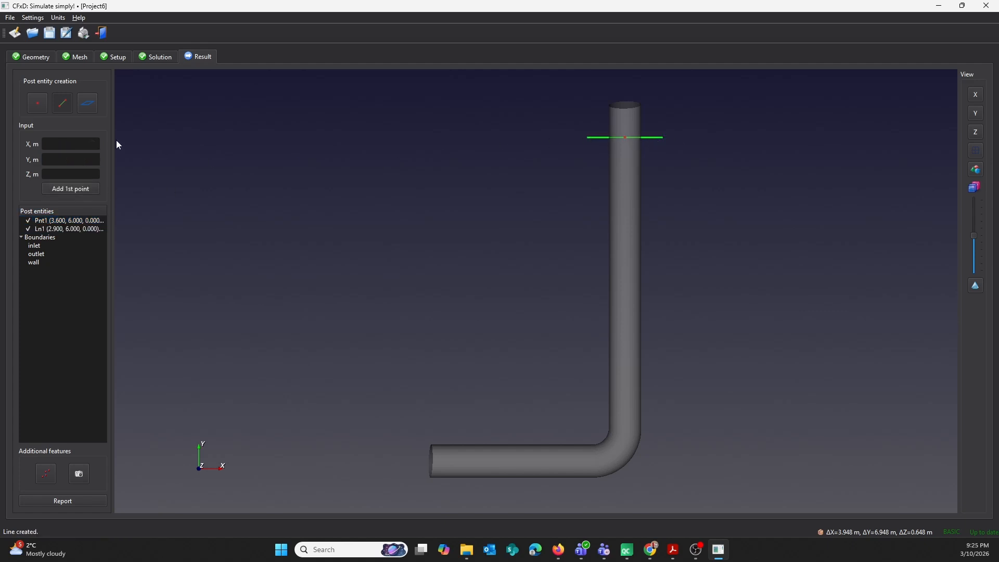
Chart the velocity magnitude (|U|) along the new line, examine the profile and close it.
double_click(86, 228)
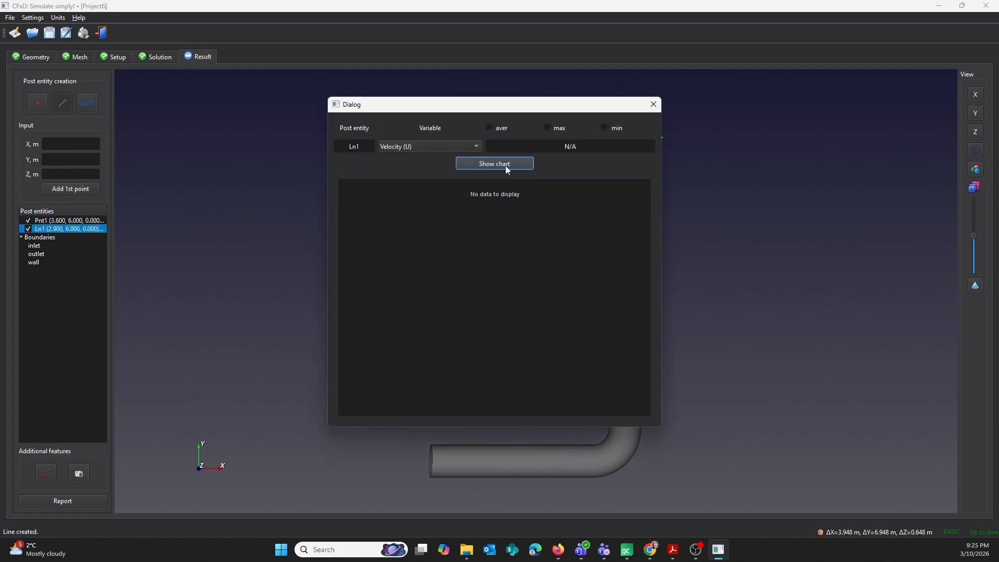
left_click(442, 148)
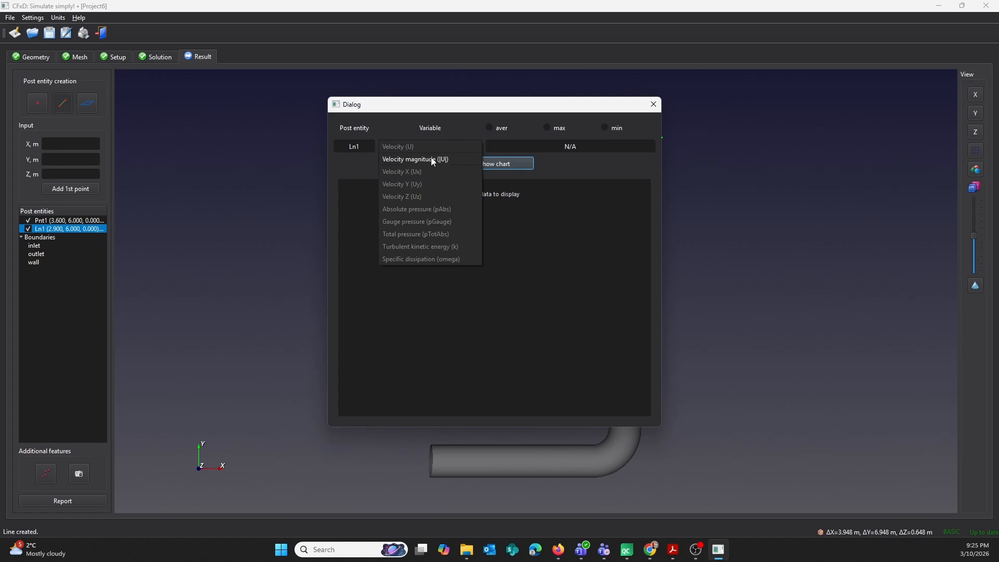
left_click(445, 159)
left_click(515, 164)
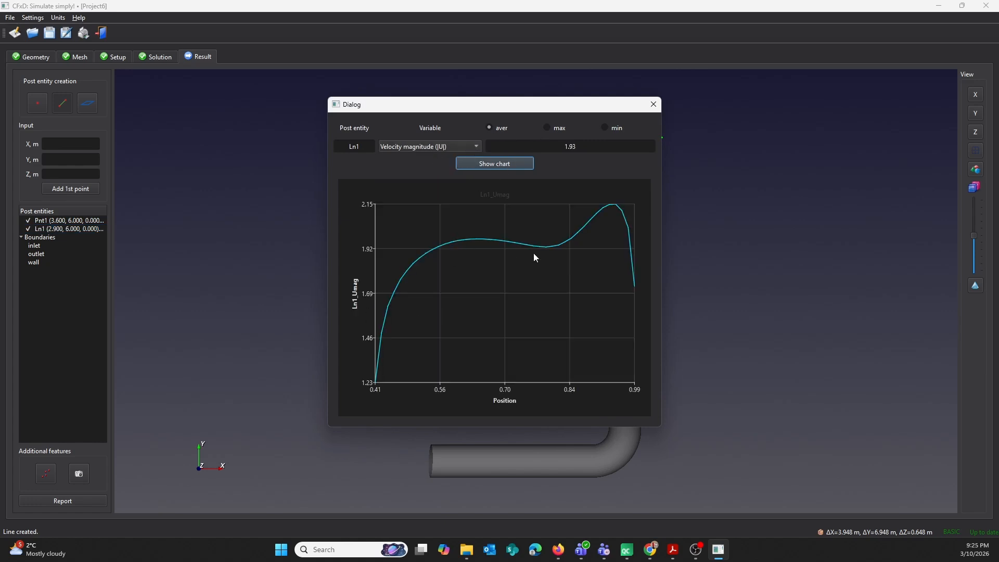
left_click(653, 105)
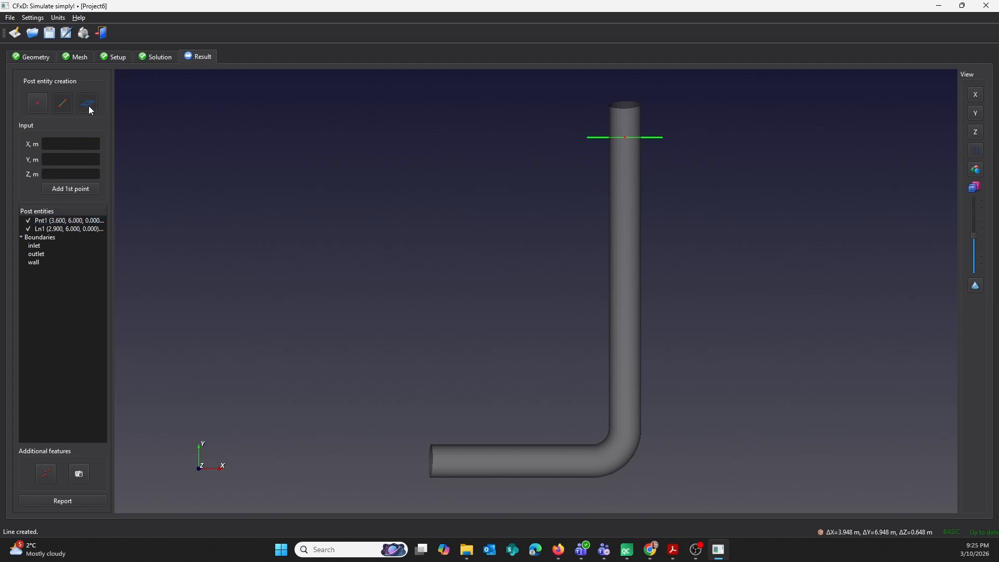
Create a result plane through the origin, slicing the pipe lengthwise, with the coordinates left blank.
left_click(88, 104)
left_click_drag(530, 199, 603, 243)
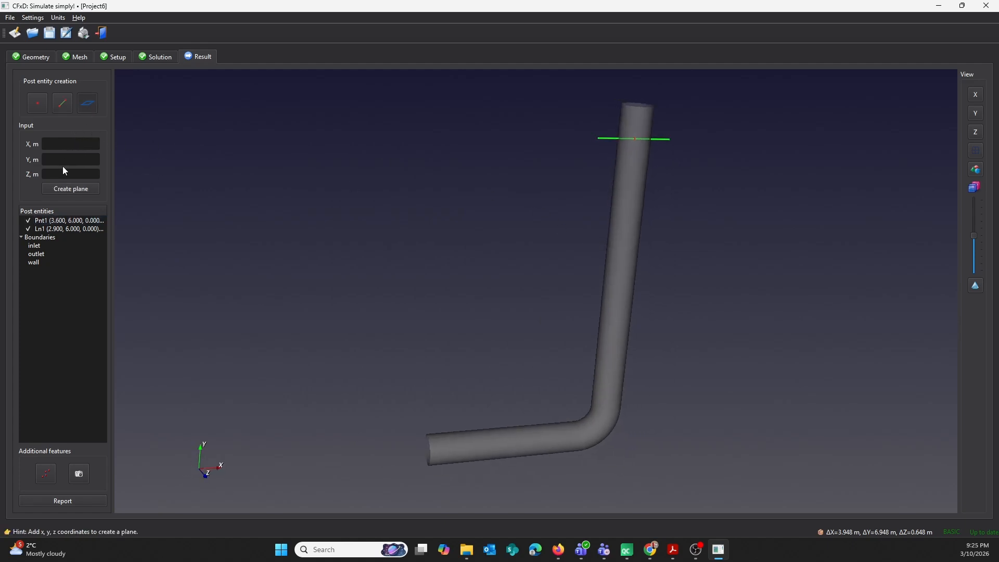
left_click(69, 189)
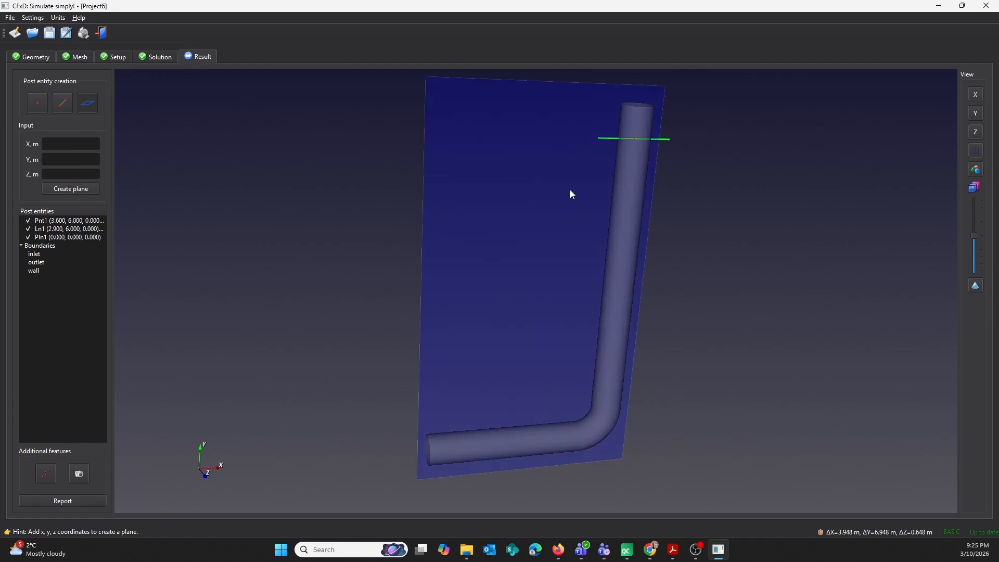
Display a velocity magnitude (|U|) contour on the new plane.
mouse_move(644, 151)
left_mouse_down()
mouse_move(668, 250)
mouse_move(648, 167)
left_mouse_up()
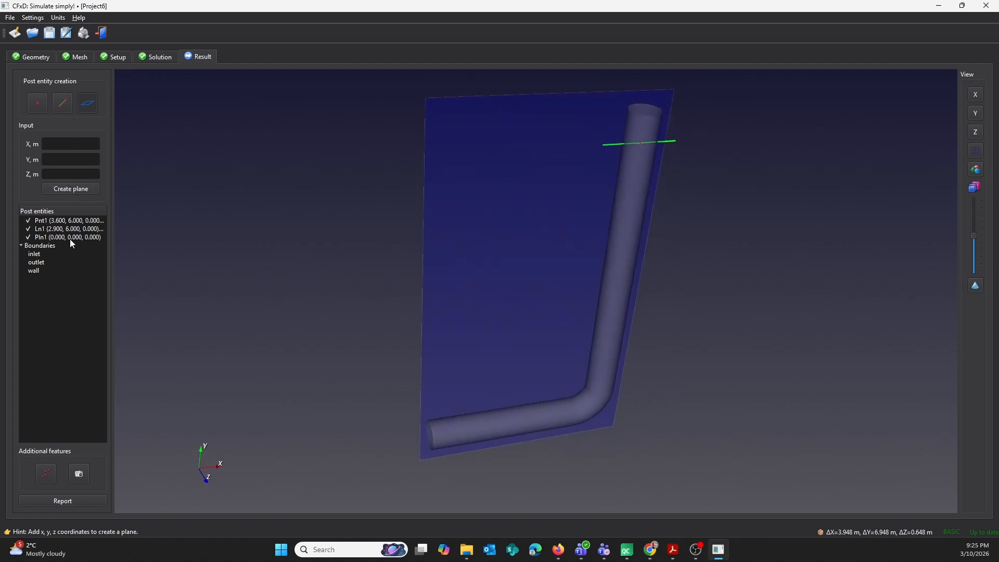
left_click(63, 238)
double_click(63, 237)
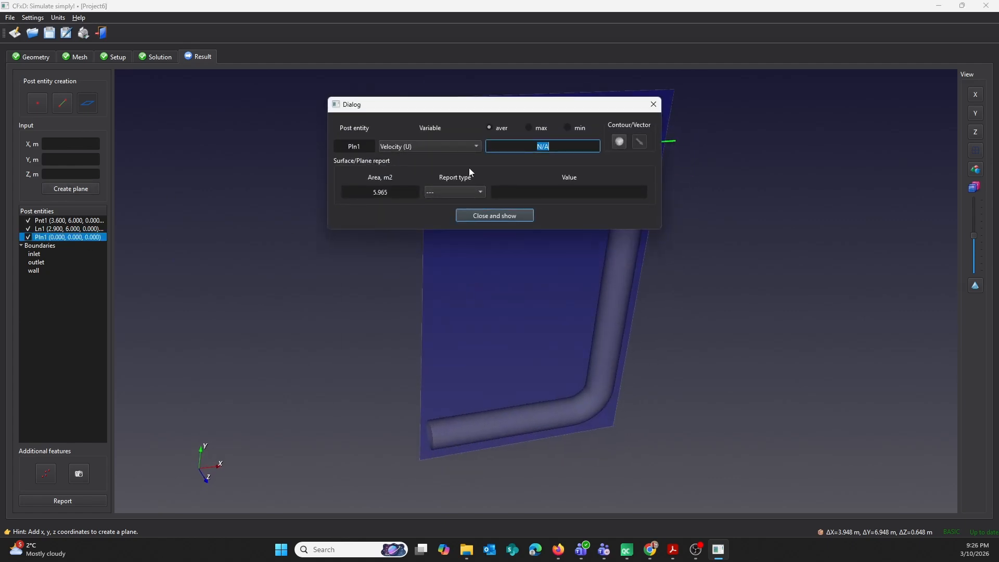
left_click(445, 147)
left_click(433, 161)
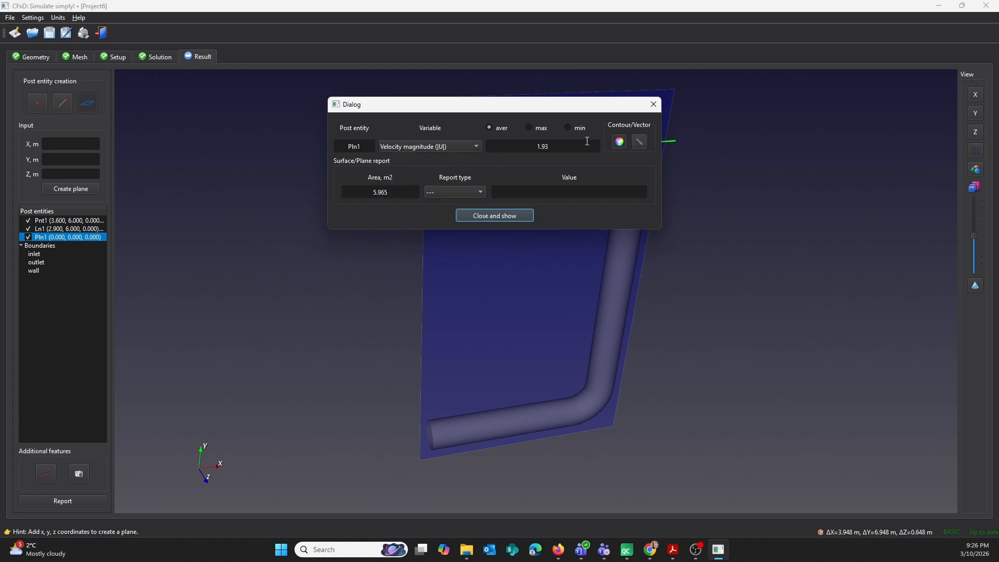
left_click(504, 217)
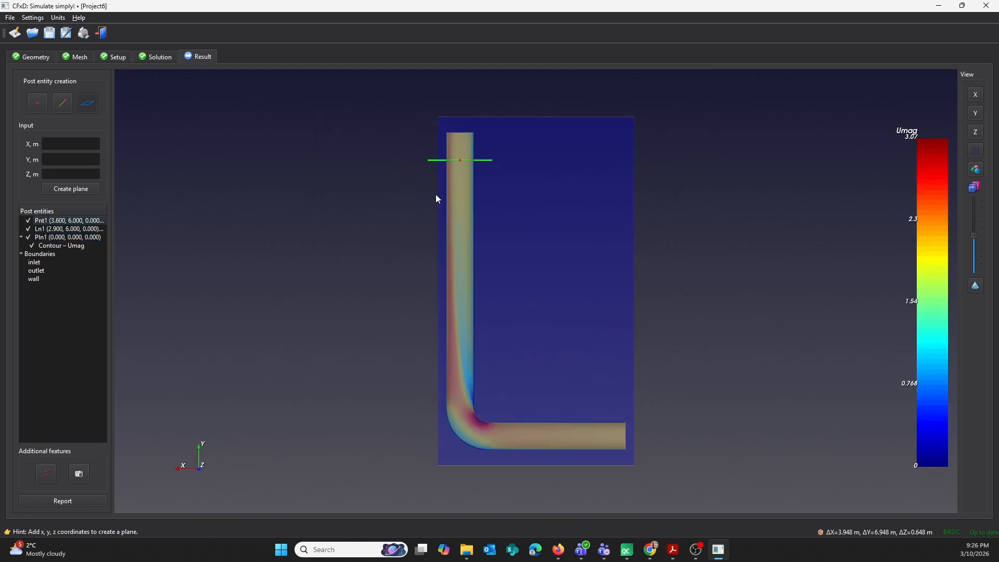
Hide the result point, line and plane, leaving only the Umag contour displayed in the pipe.
middle_click_drag(502, 205, 333, 241)
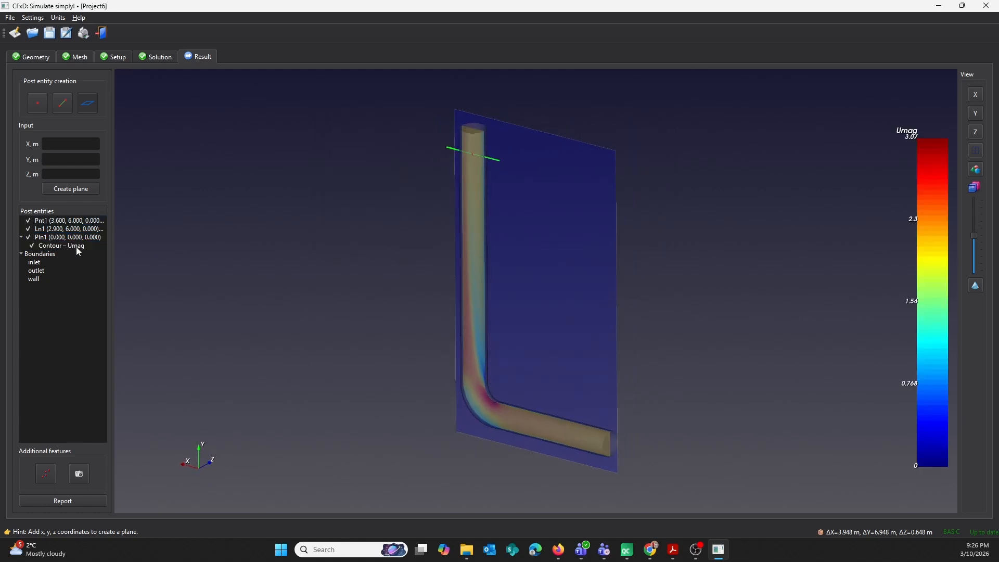
left_click(28, 221)
left_click(28, 229)
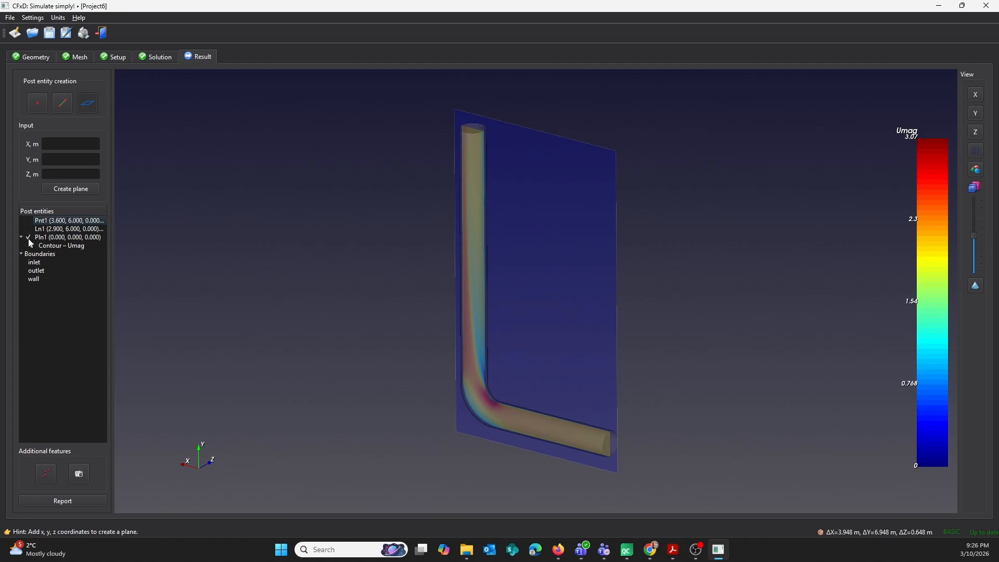
left_click(29, 238)
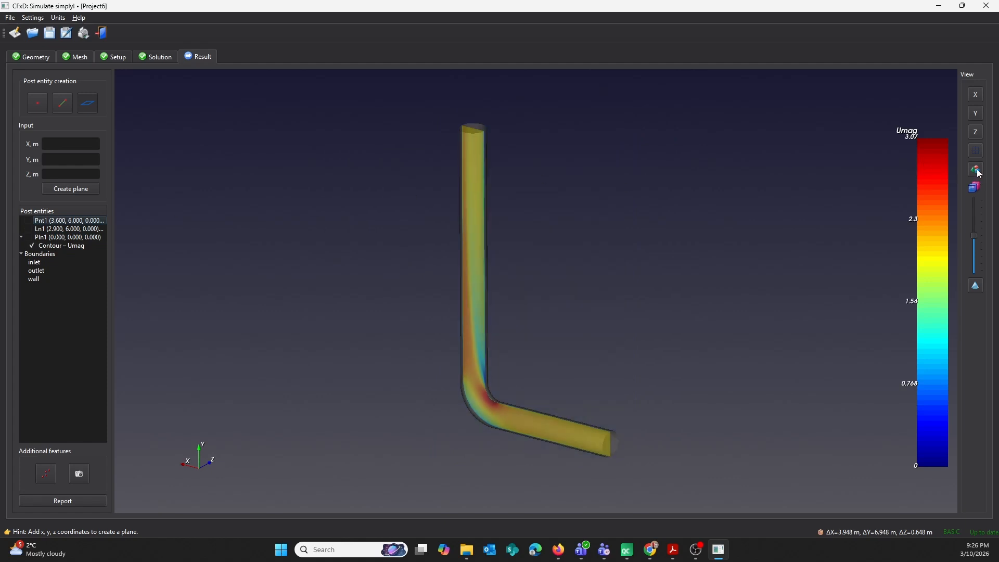
middle_click_drag(479, 149, 580, 230)
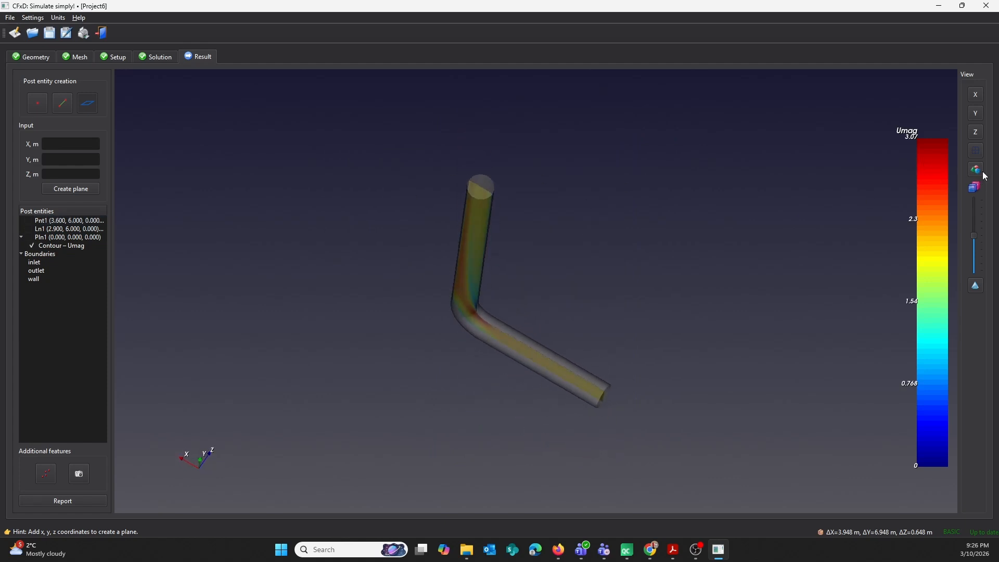
Hide the transparent pipe body and the plane's Umag contour.
left_click(977, 173)
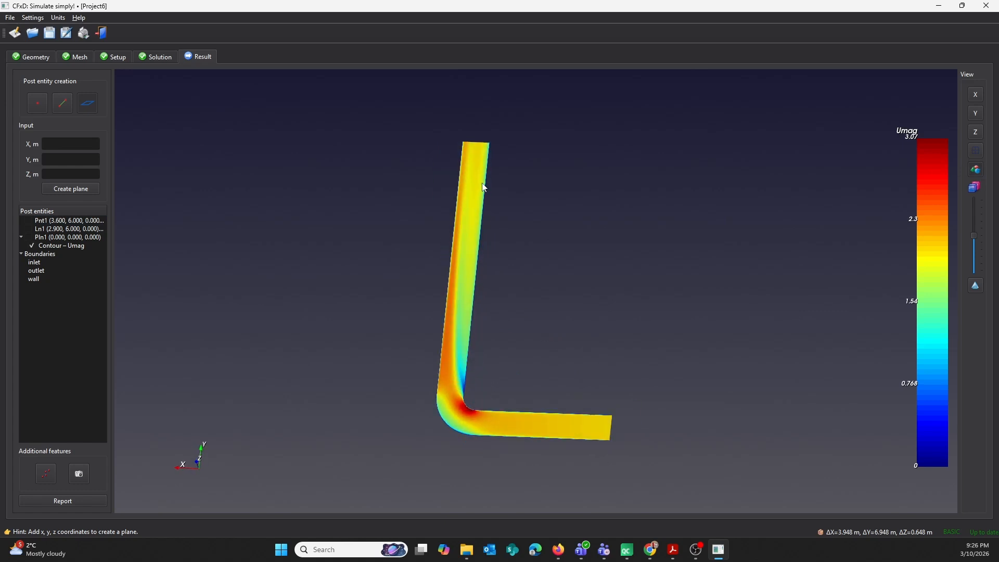
left_click(32, 246)
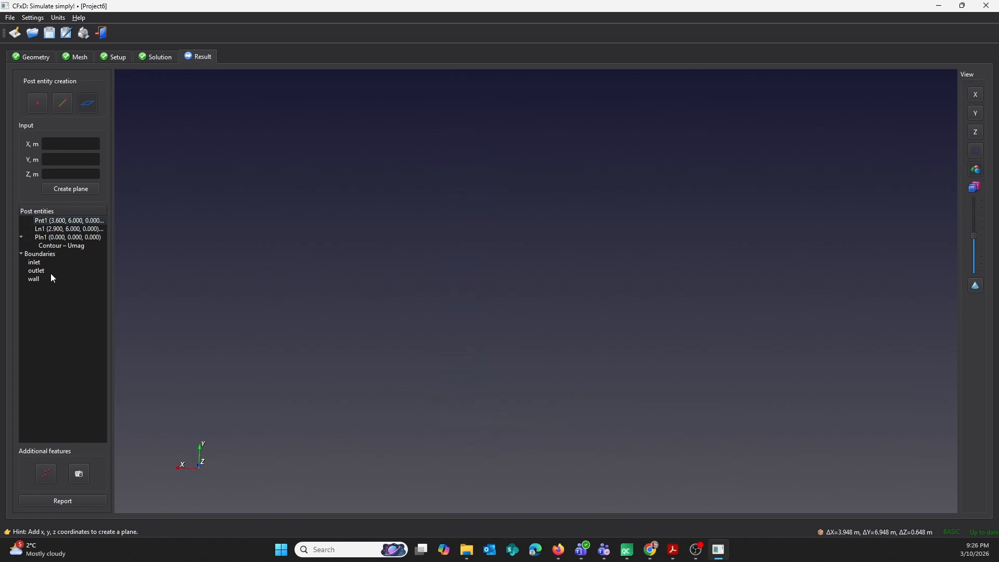
Report the mass flow and pressure force on the wall boundary, and display its absolute pressure (pAbs) contour.
left_click(34, 279)
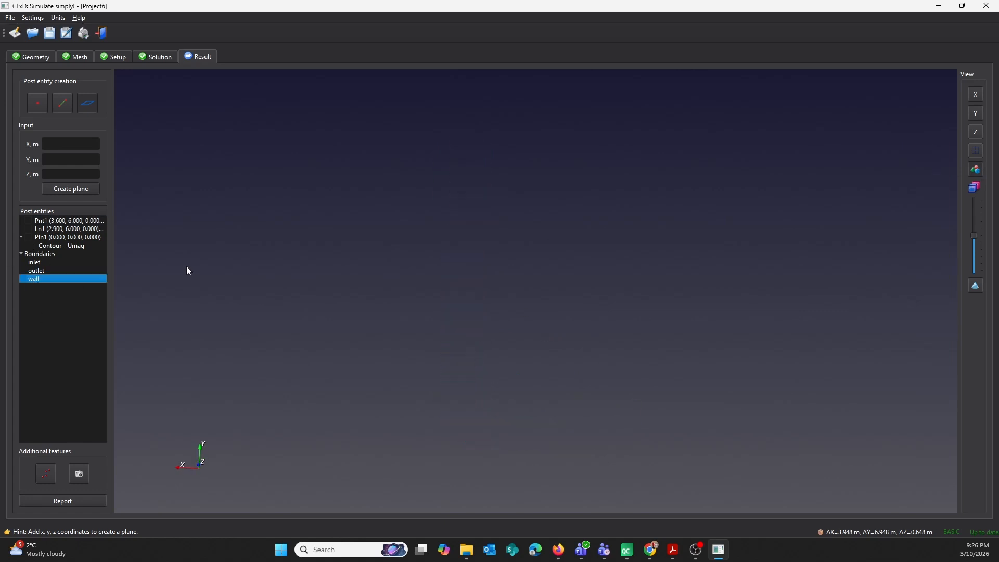
double_click(57, 279)
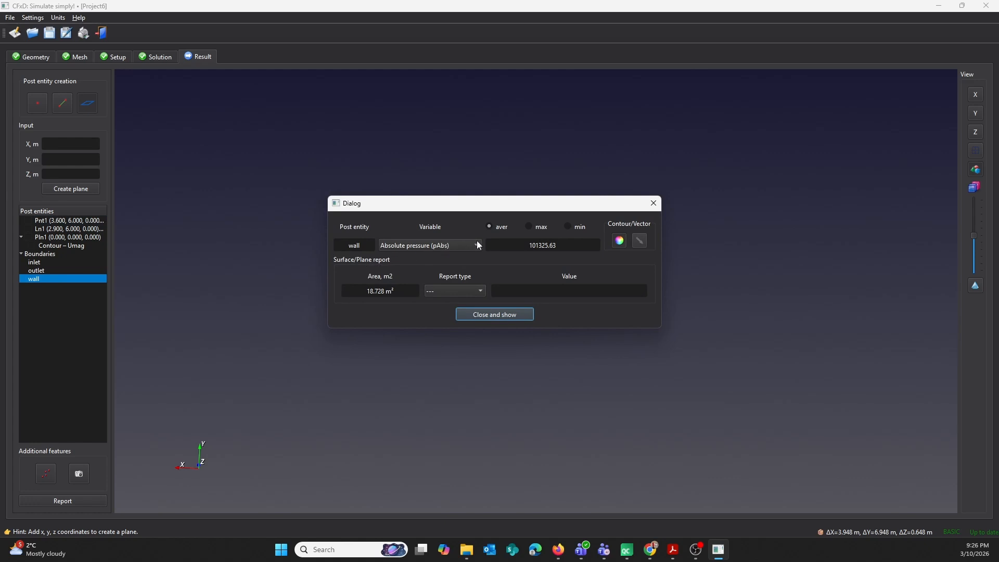
left_click(467, 292)
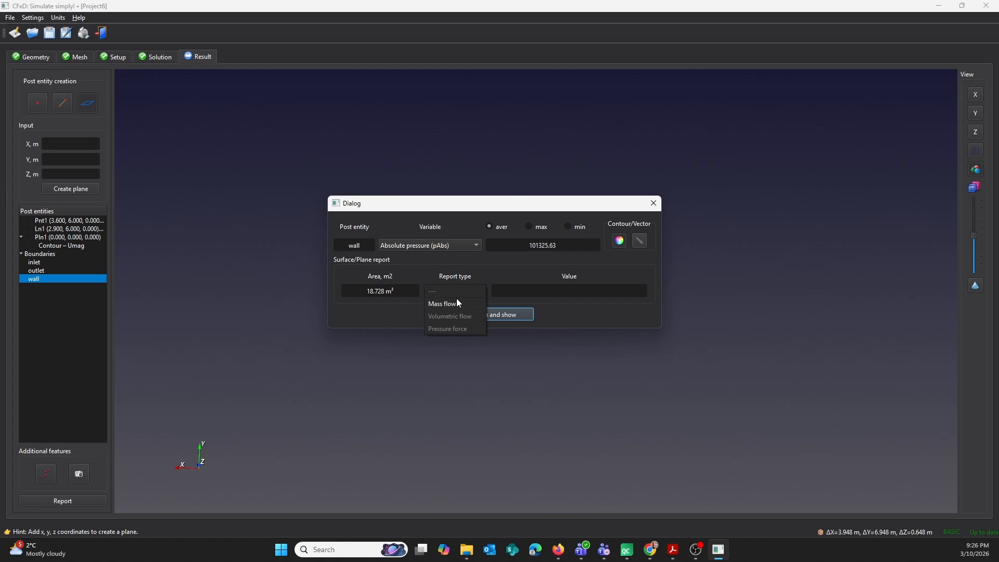
left_click(456, 305)
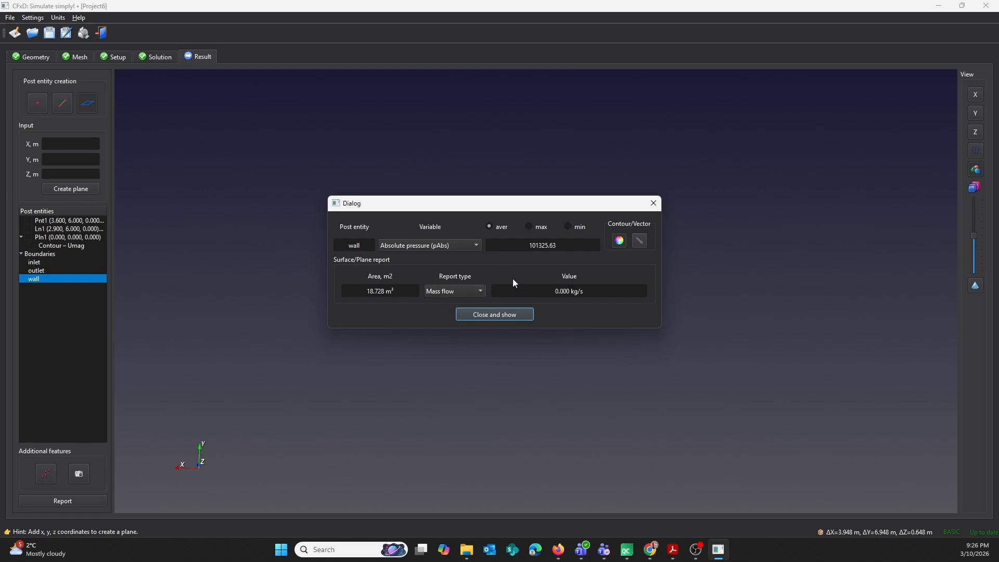
left_click(455, 291)
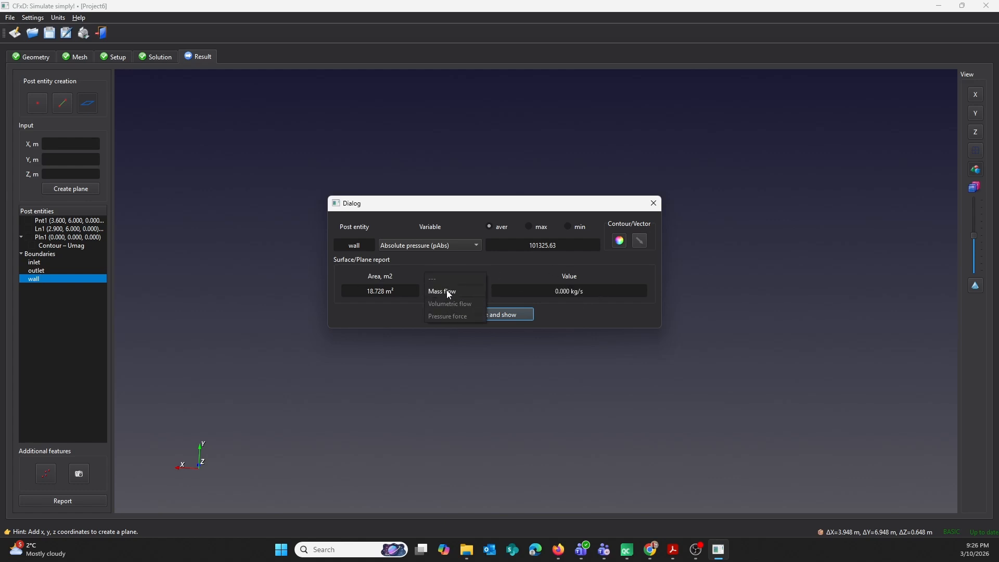
left_click(446, 316)
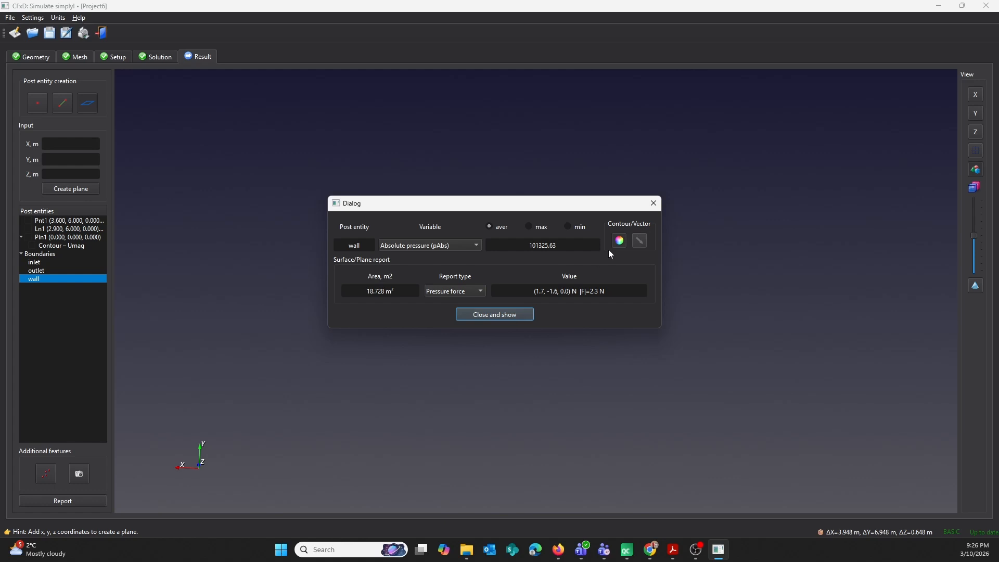
left_click(493, 314)
left_click_drag(503, 277, 700, 307)
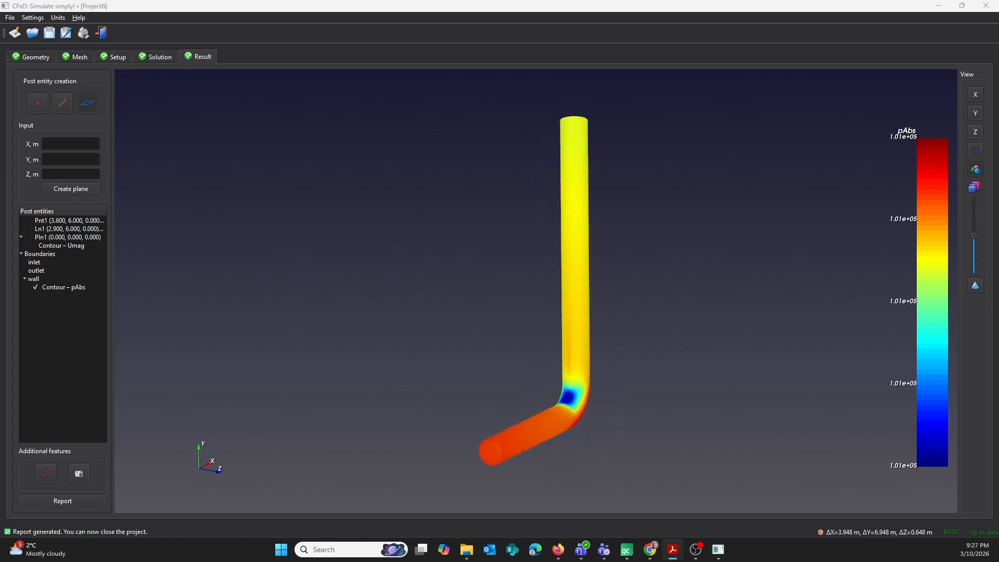
Maximize the generated report.pdf in Adobe Acrobat and examine its geometry, mesh, setup, residuals, line chart and contour plot sections.
left_click_drag(998, 98, 297, 30)
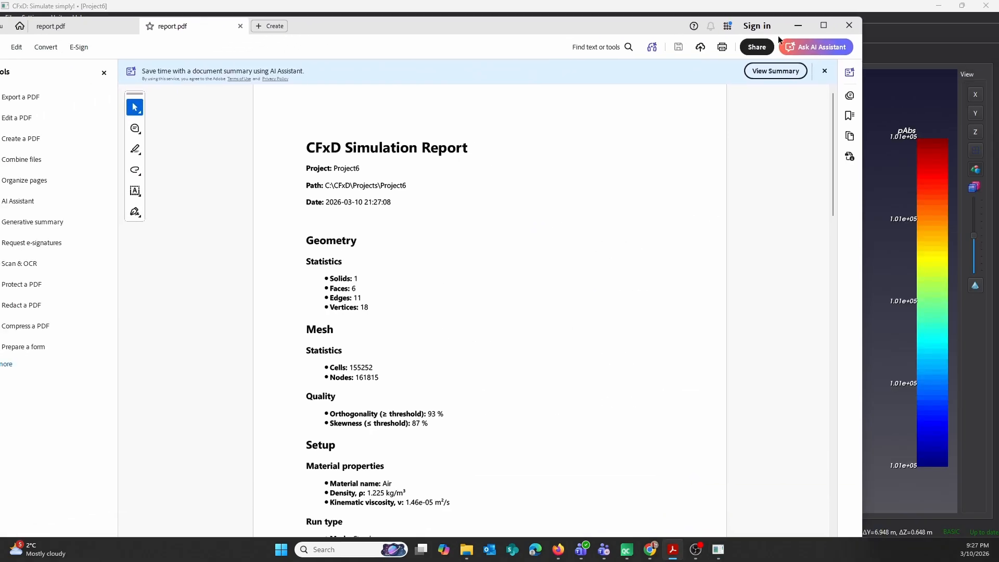
left_click(824, 26)
scroll(436, 139, "down", 2)
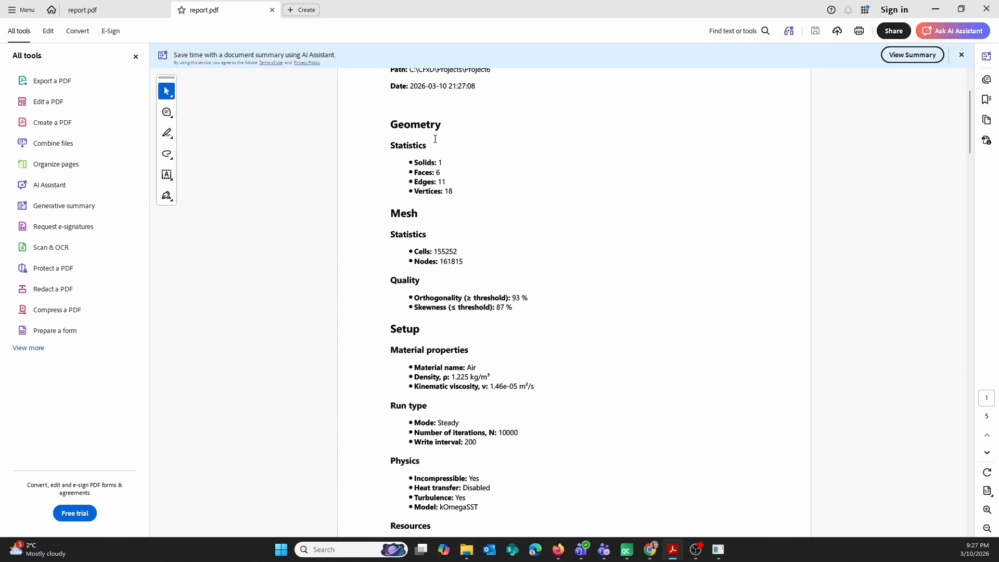
scroll(434, 236, "up", 2)
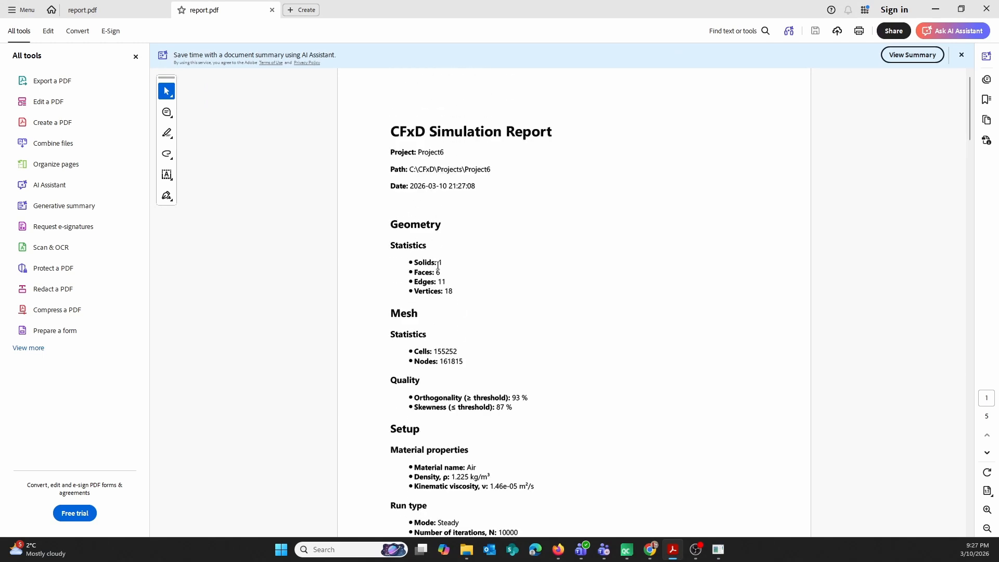
scroll(420, 262, "down", 1)
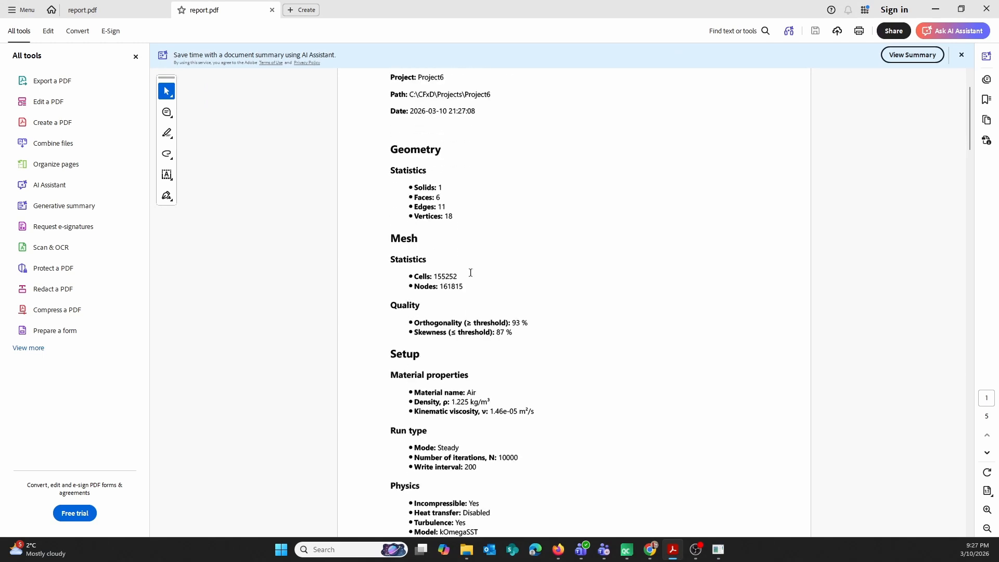
scroll(470, 273, "down", 6)
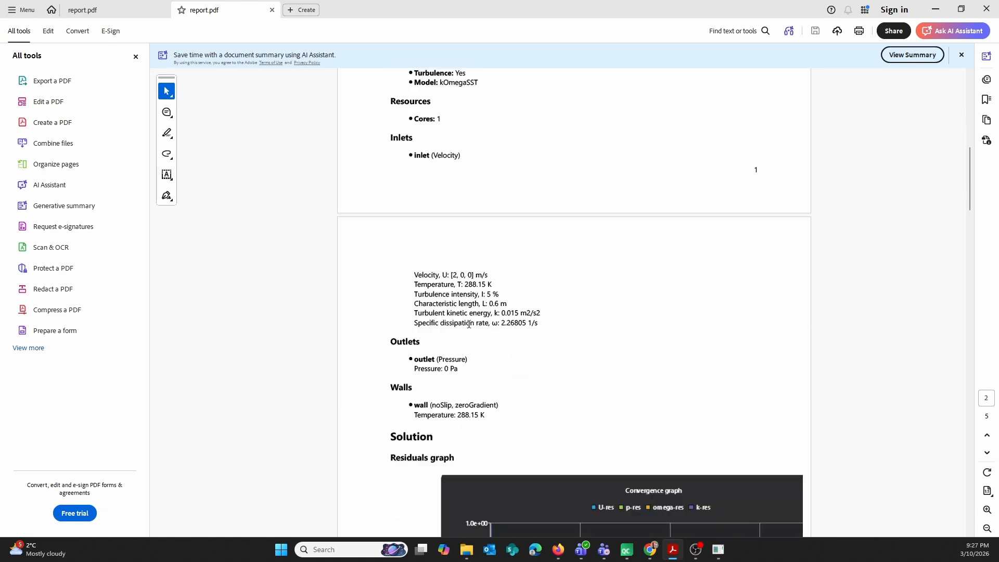
scroll(468, 324, "down", 5)
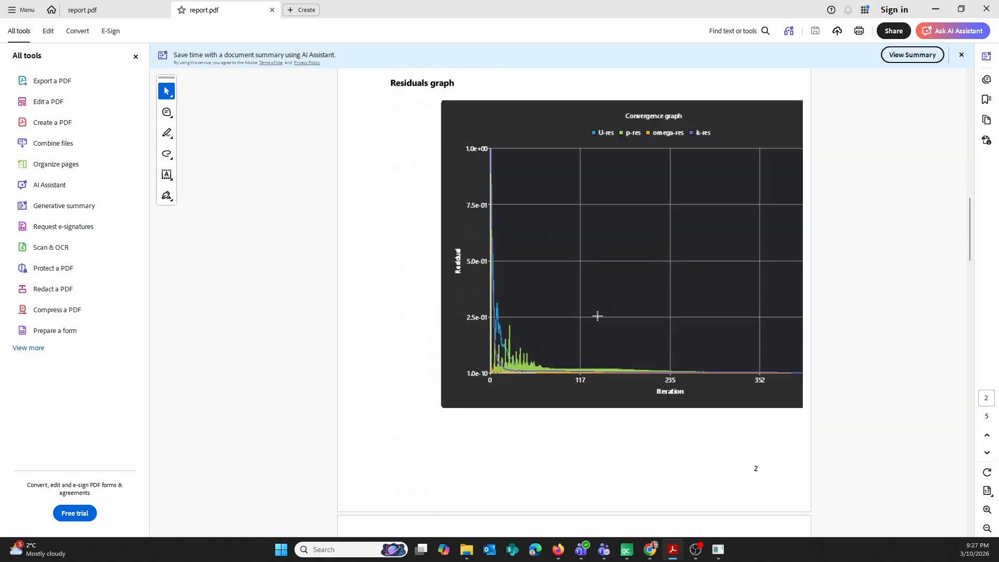
scroll(594, 315, "down", 13)
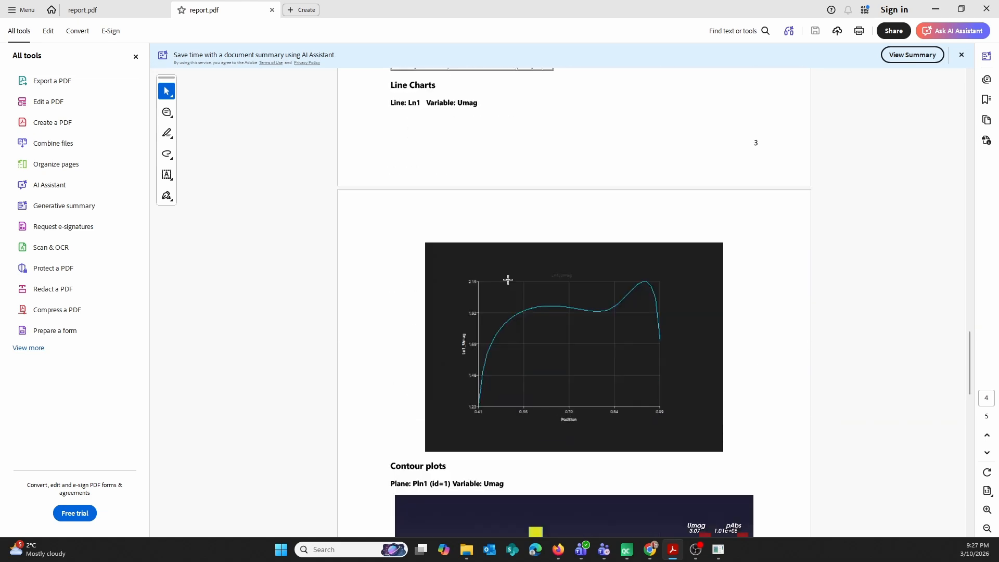
scroll(580, 301, "down", 4)
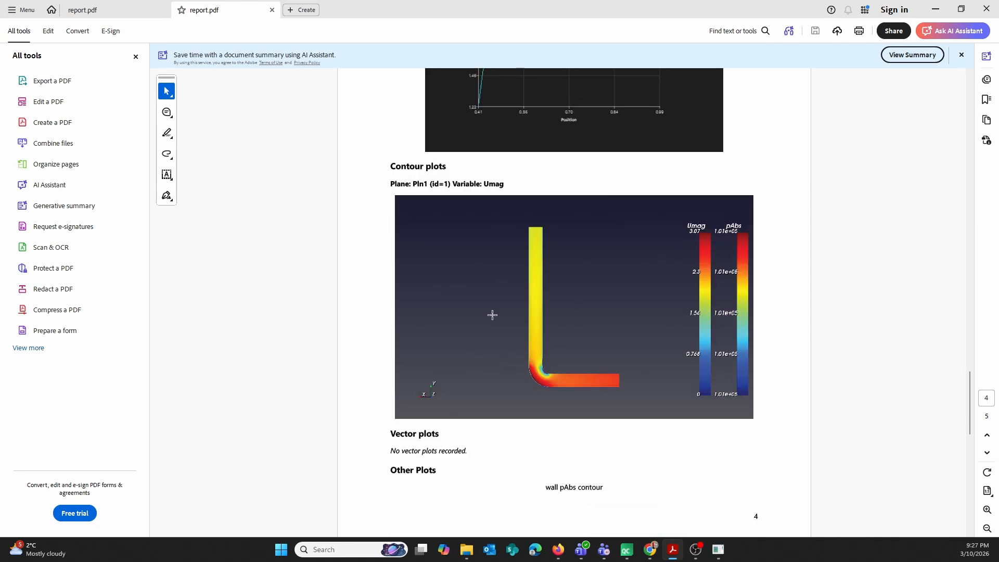
scroll(594, 326, "down", 5)
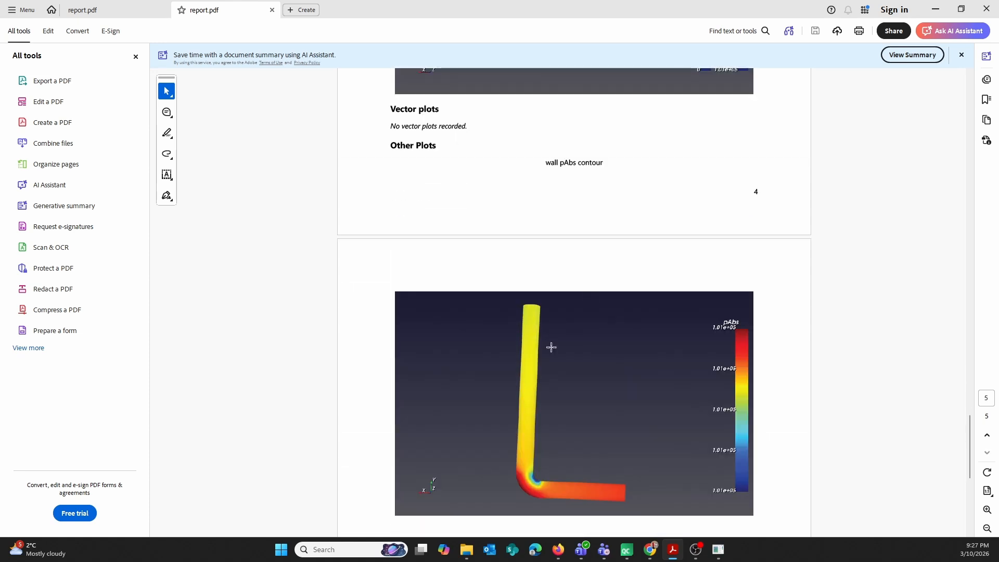
scroll(555, 359, "down", 2)
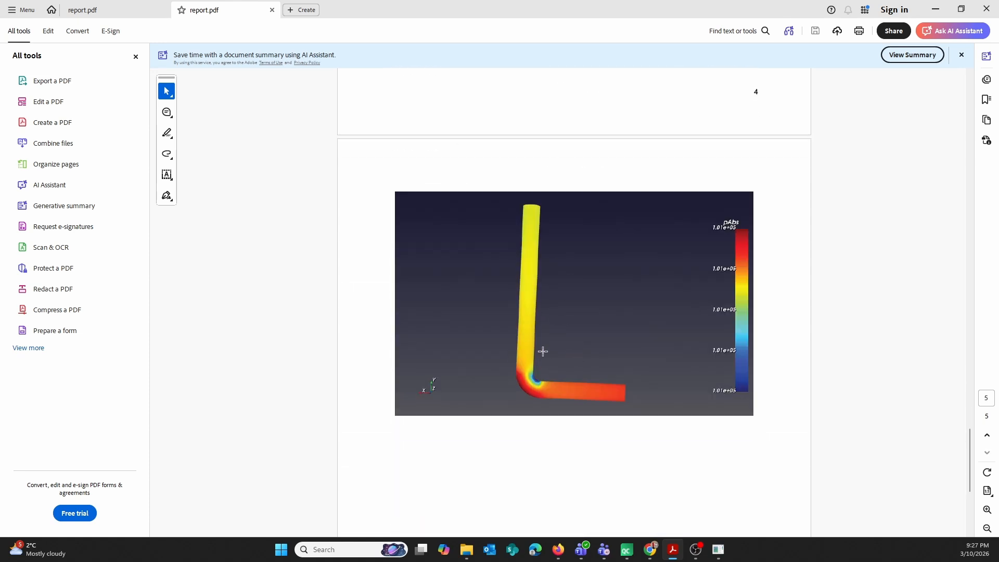
scroll(542, 349, "down", 3)
scroll(542, 348, "up", 5)
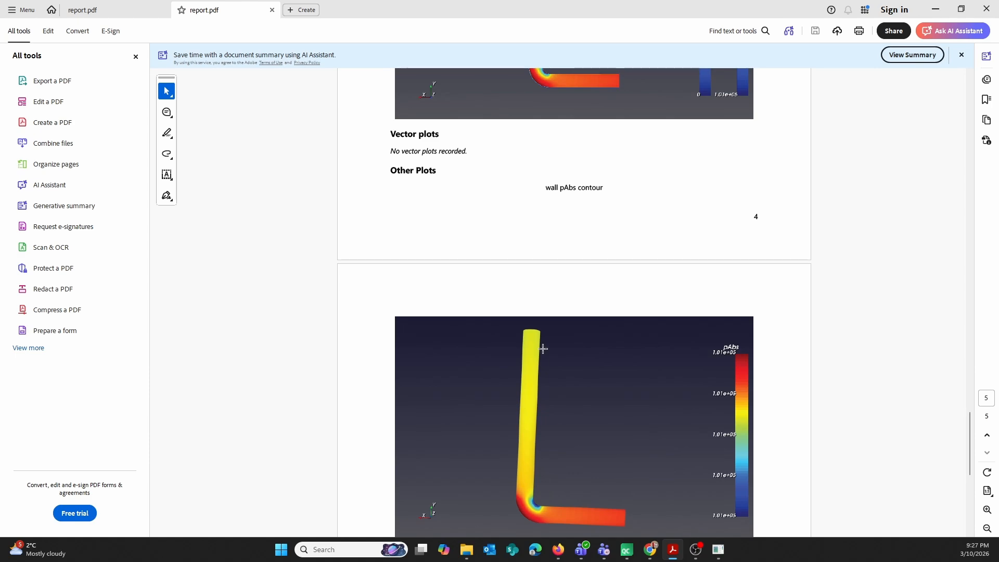